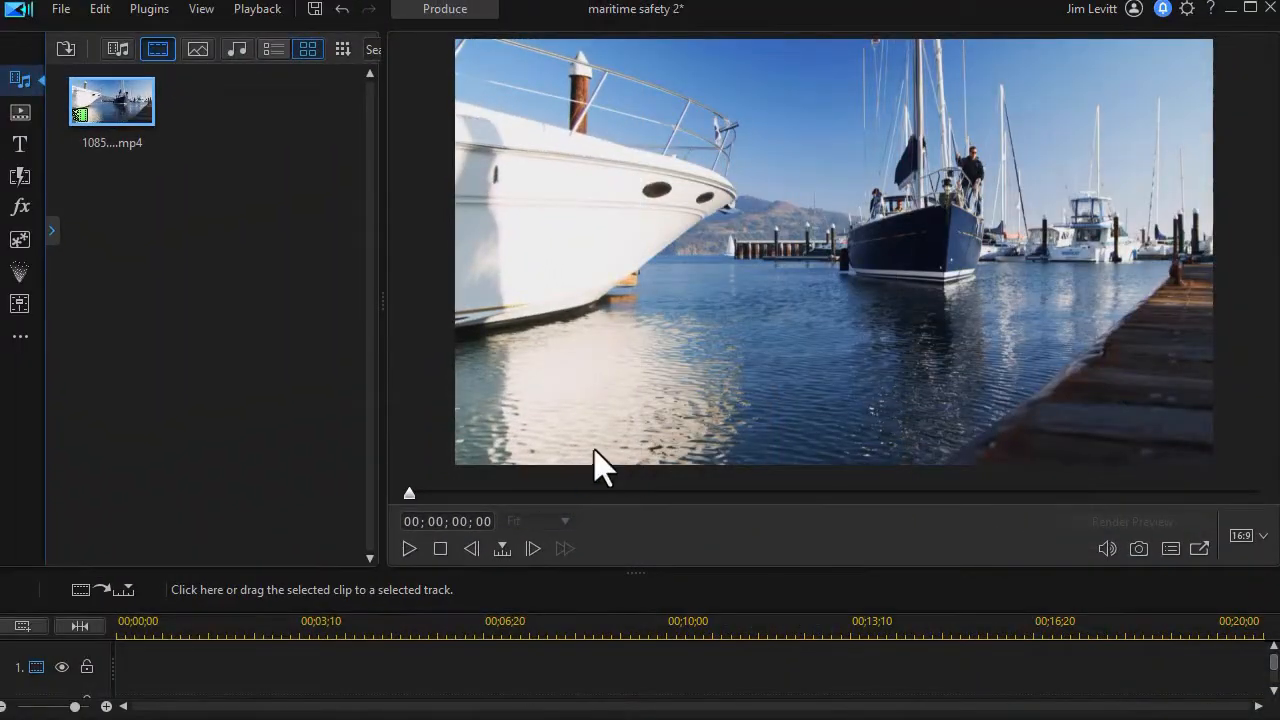
# Place the harbour clip at the start of track 1 and paste a copy of it at the start of track 2
pyautogui.moveTo(112, 108); pyautogui.dragTo(429, 677)
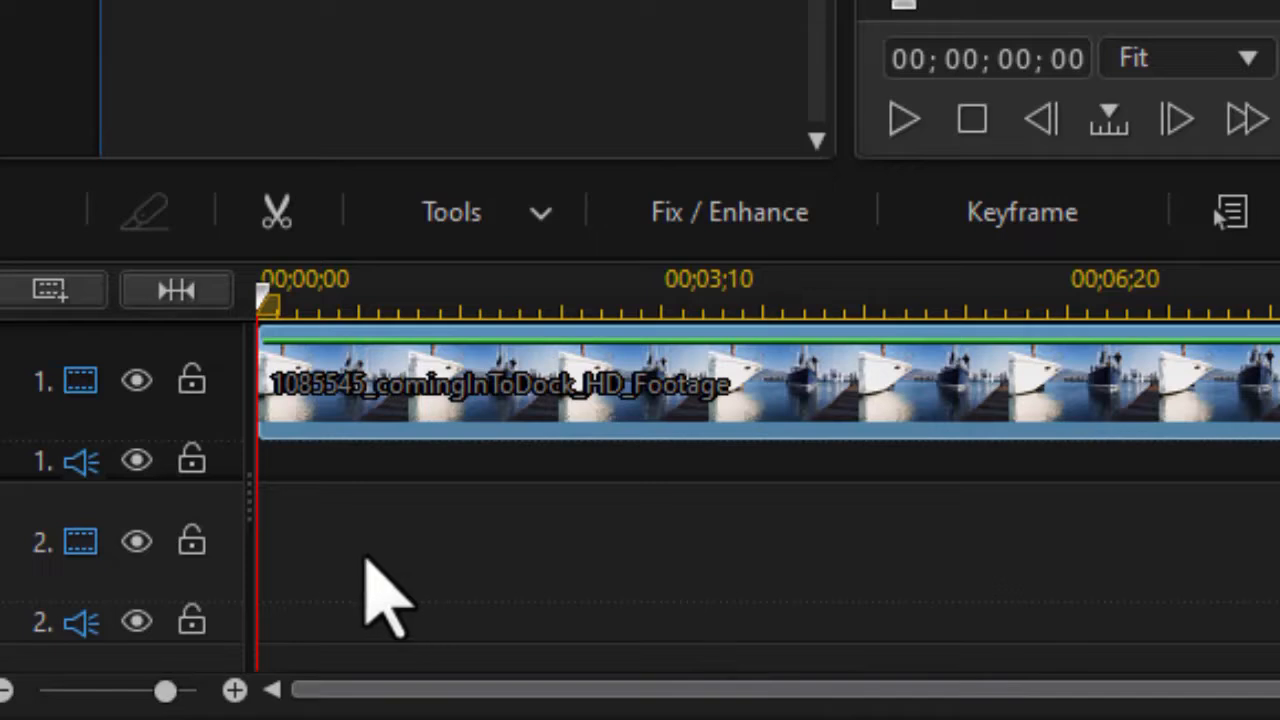
pyautogui.click(366, 583)
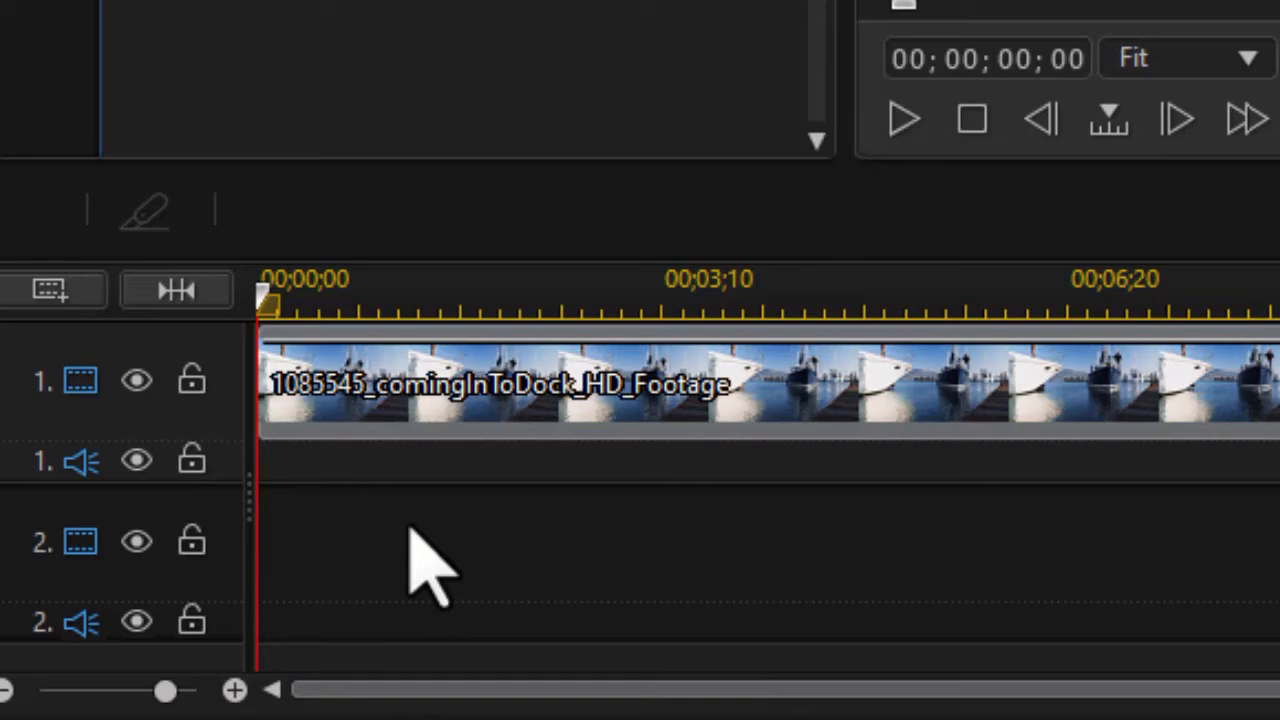
pyautogui.hotkey('ctrl', 'v')
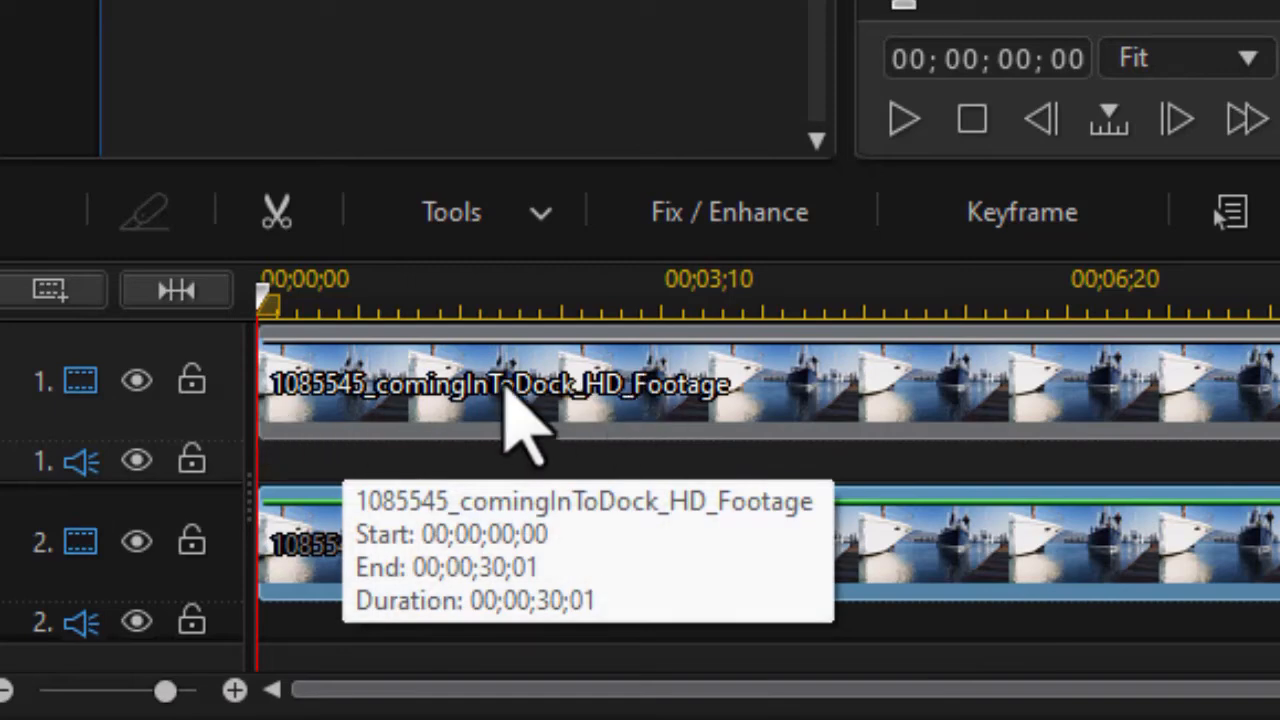
# Hide video track 2 and search the effects library for "blur"
pyautogui.click(137, 542)
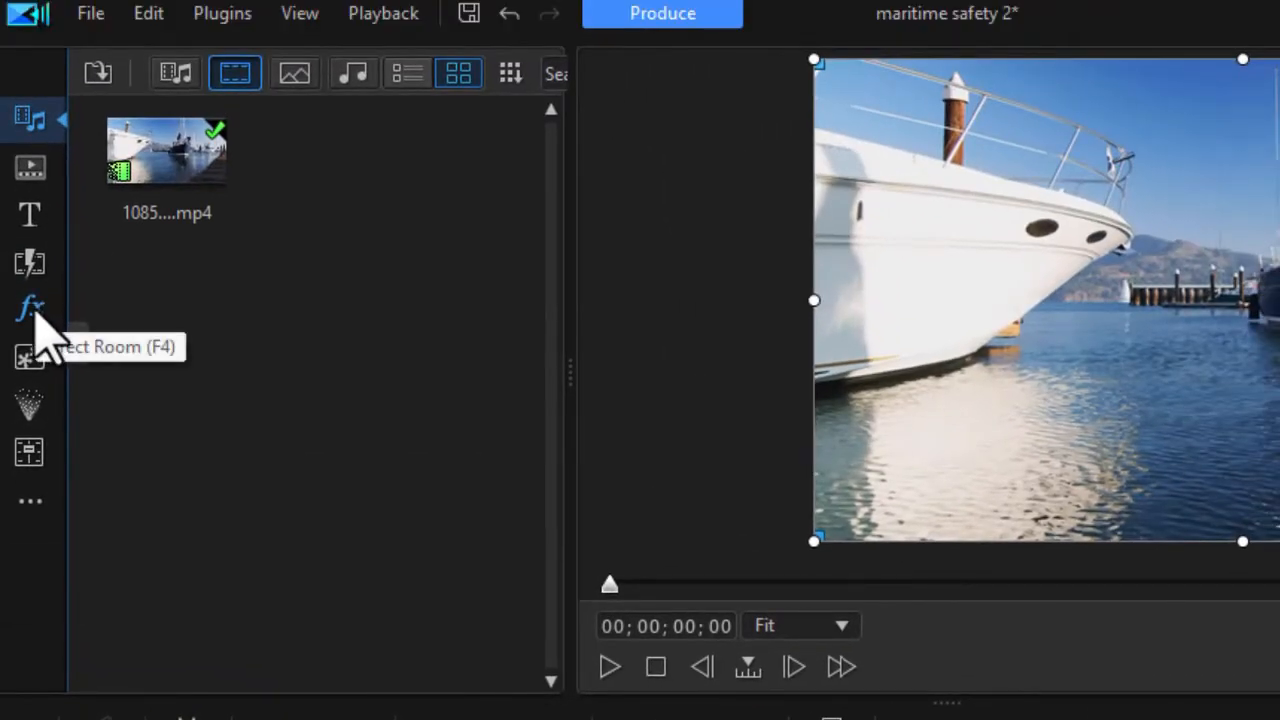
pyautogui.click(33, 310)
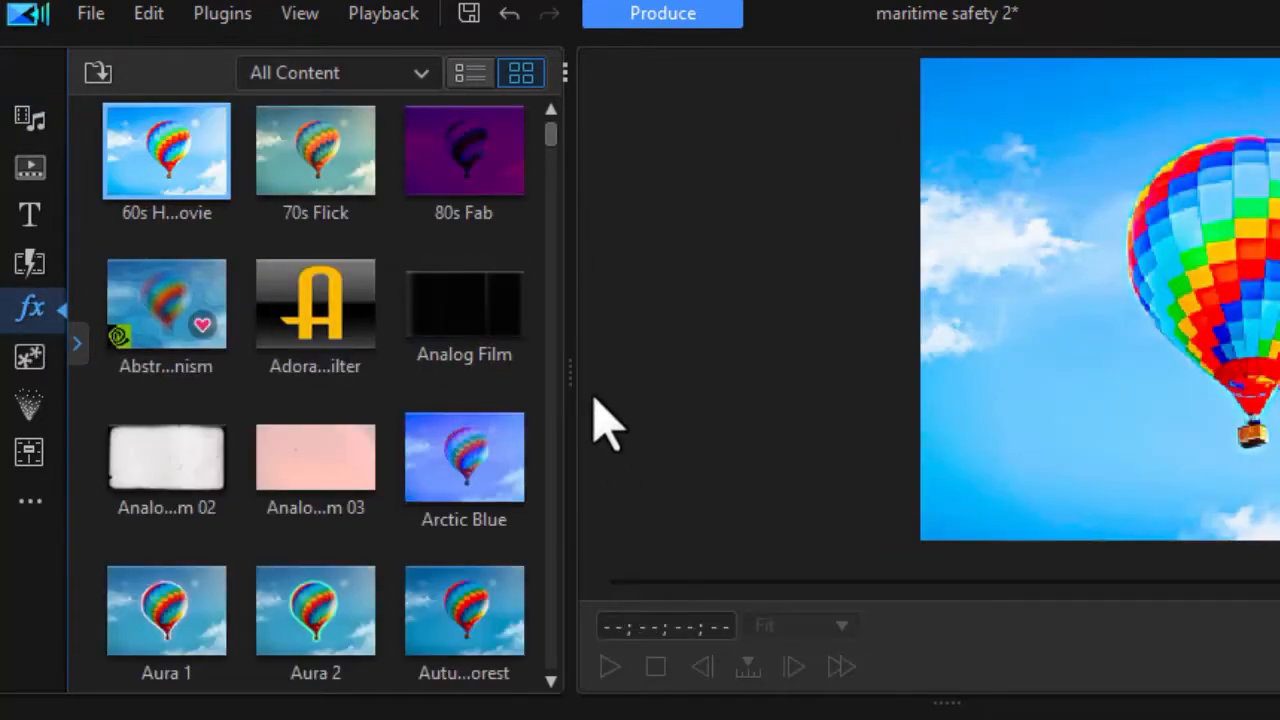
pyautogui.moveTo(570, 372); pyautogui.dragTo(787, 386)
pyautogui.click(647, 74)
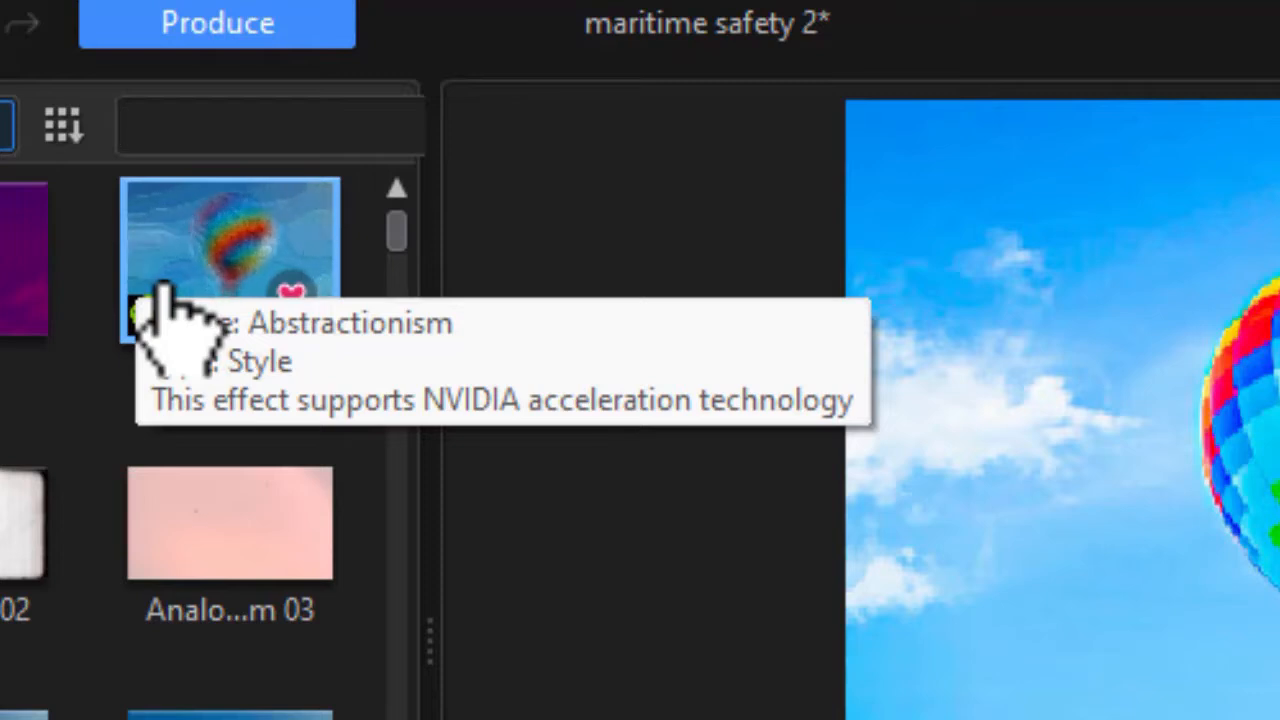
pyautogui.write('blur')
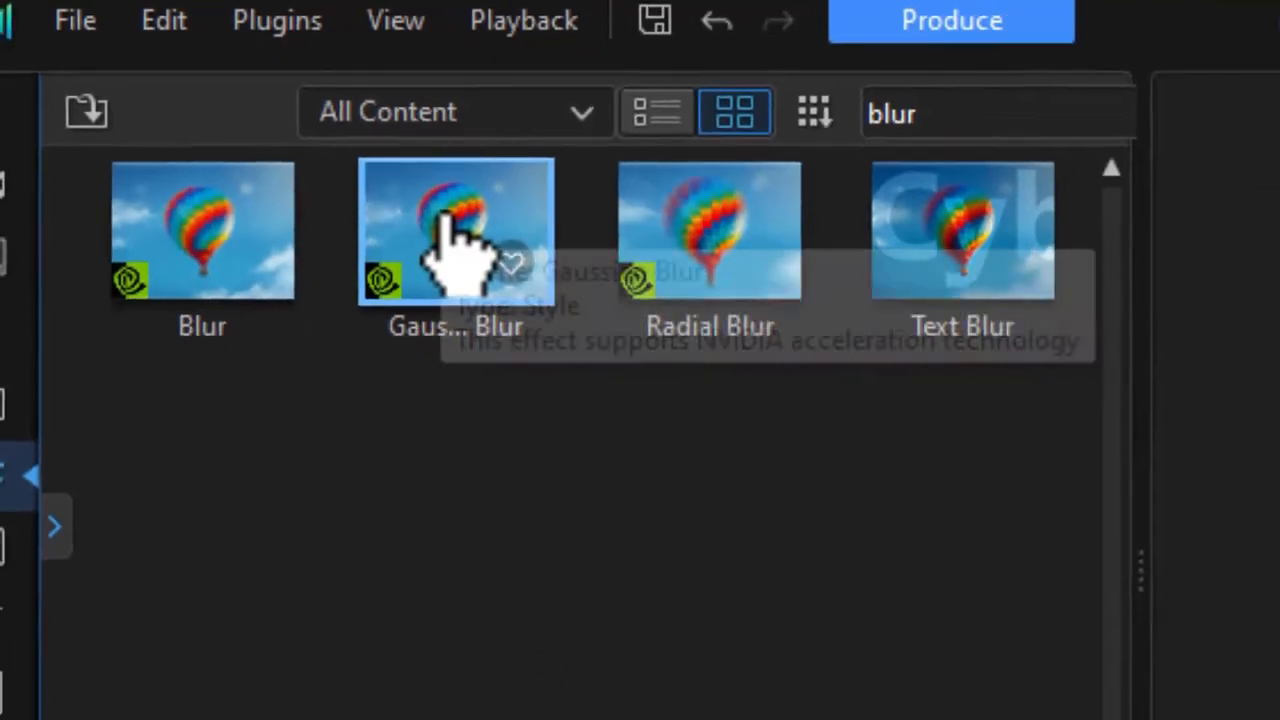
# Apply the Gaussian Blur effect to the clip on track 1 and return to the media library
pyautogui.moveTo(498, 285); pyautogui.dragTo(455, 330)
pyautogui.moveTo(228, 145); pyautogui.dragTo(165, 624)
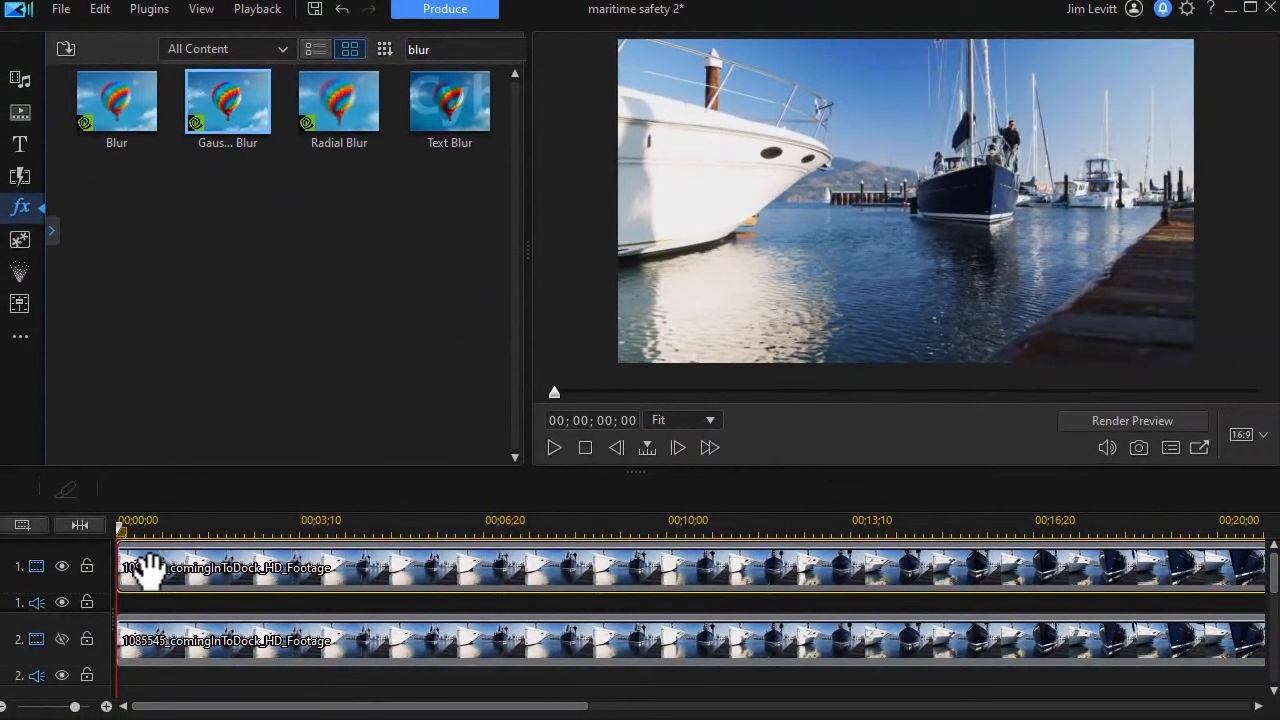
pyautogui.moveTo(148, 570); pyautogui.dragTo(137, 565)
pyautogui.moveTo(530, 249); pyautogui.dragTo(220, 268)
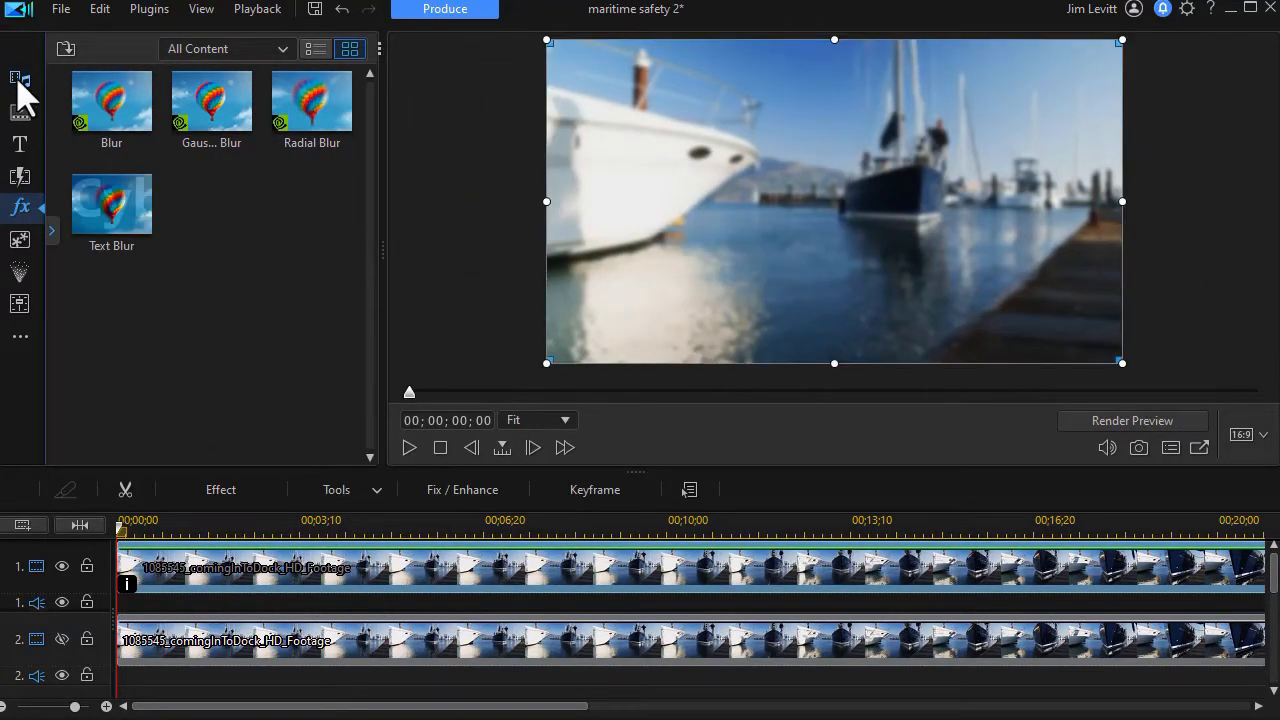
pyautogui.click(19, 81)
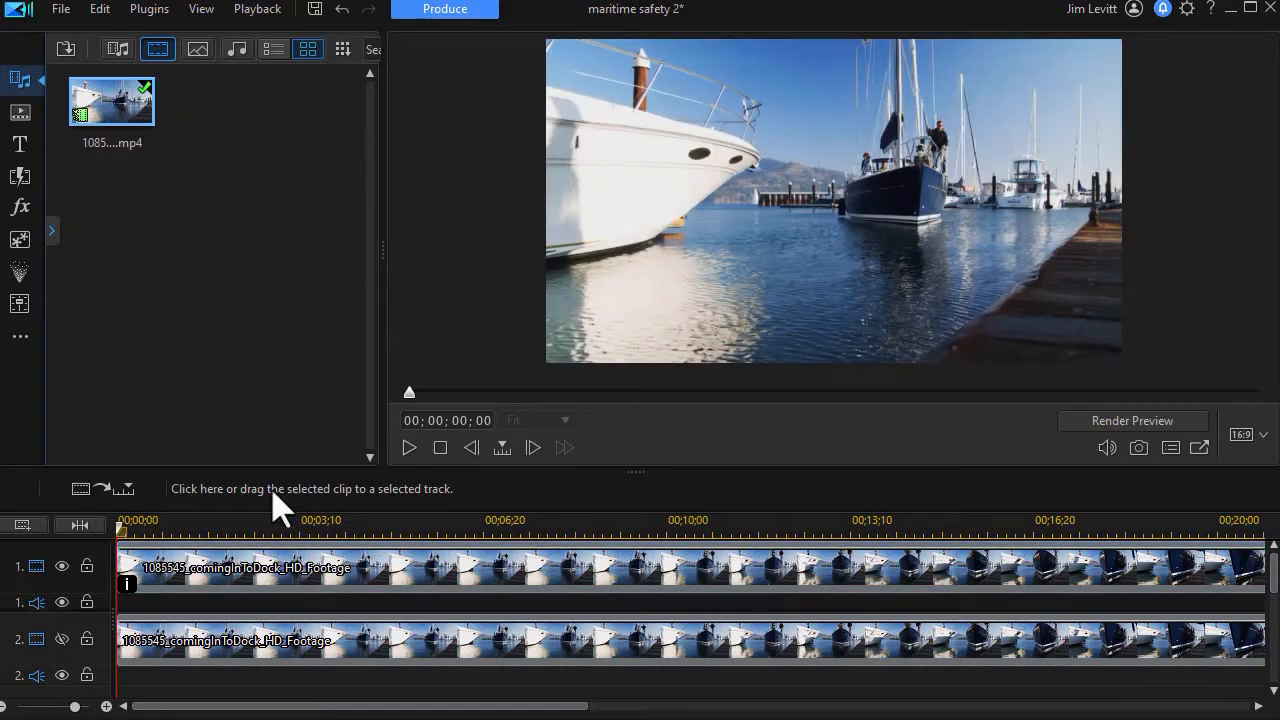
# Go to 00;00;02;15 and set the Gaussian Blur degree of the track 1 clip to 12
pyautogui.click(121, 529)
pyautogui.moveTo(121, 535); pyautogui.dragTo(256, 535)
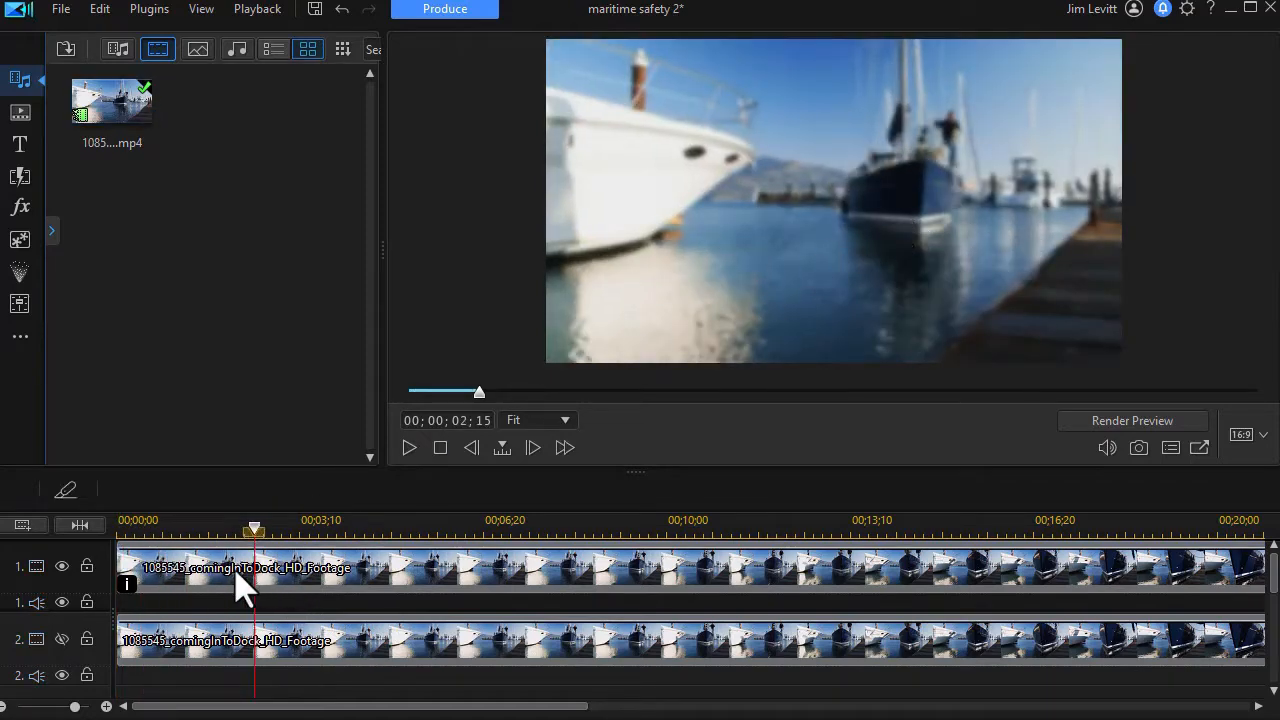
pyautogui.click(208, 568)
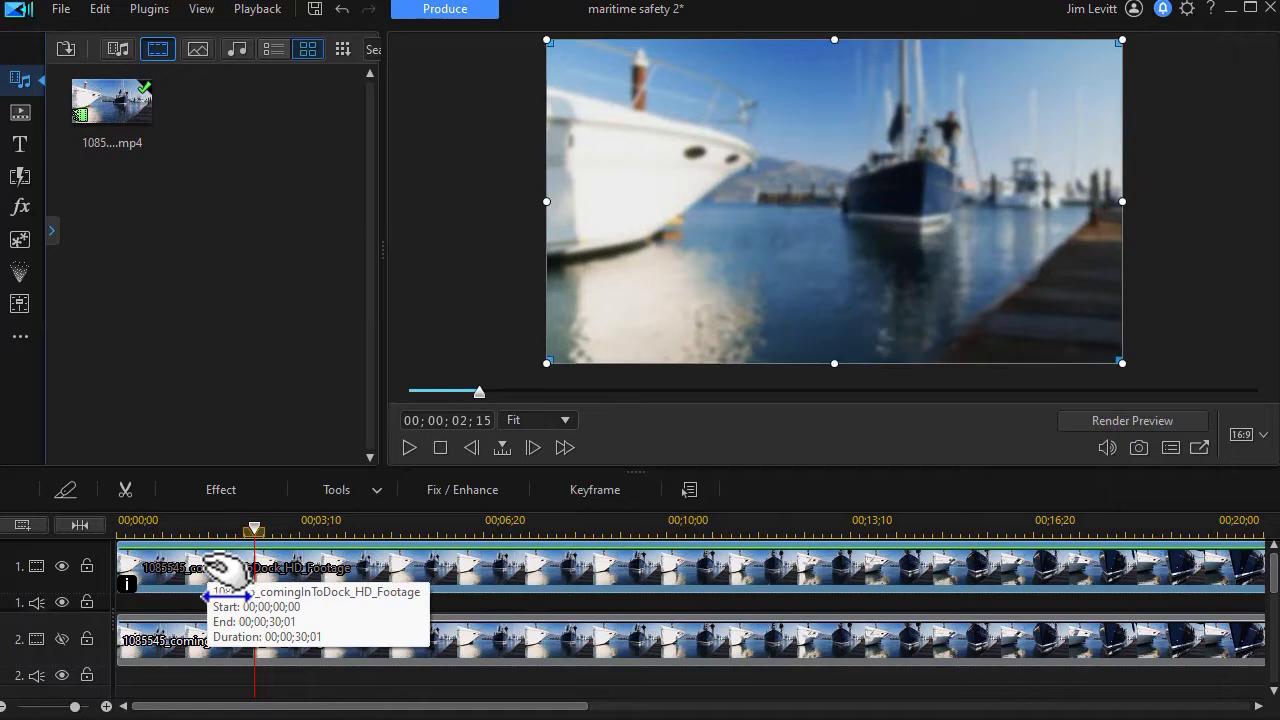
pyautogui.click(231, 492)
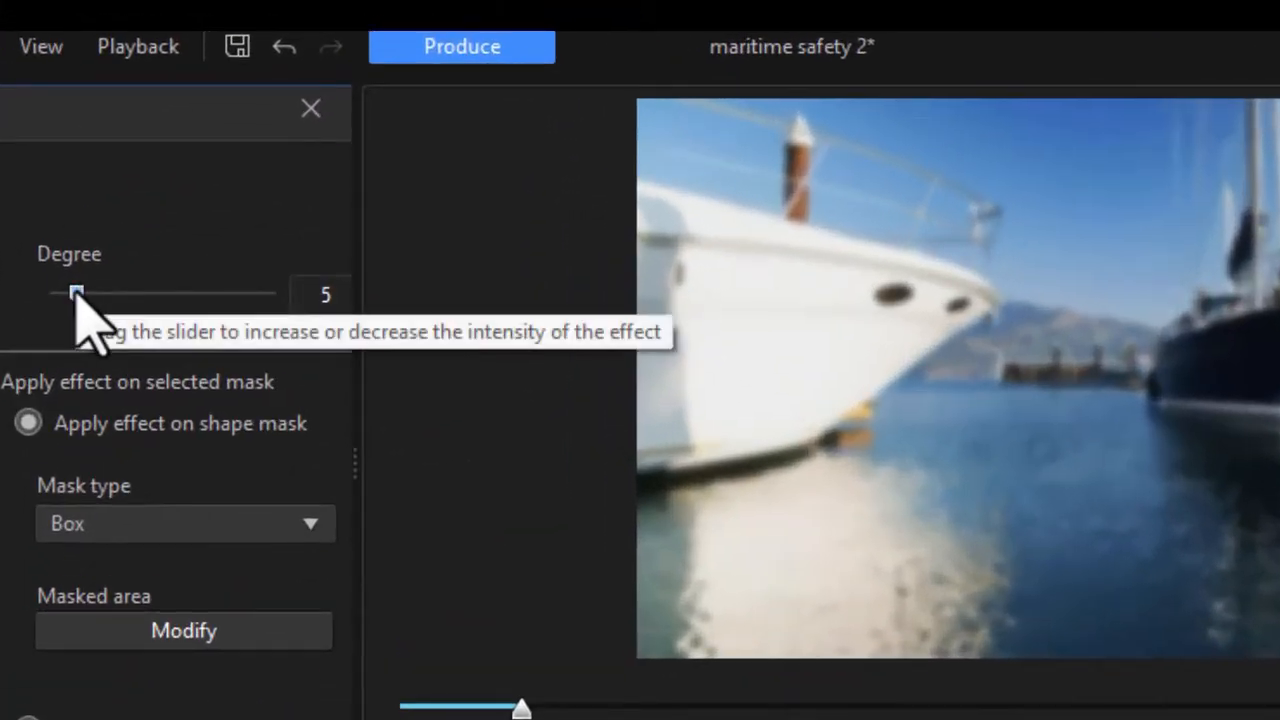
pyautogui.moveTo(76, 292); pyautogui.dragTo(118, 294)
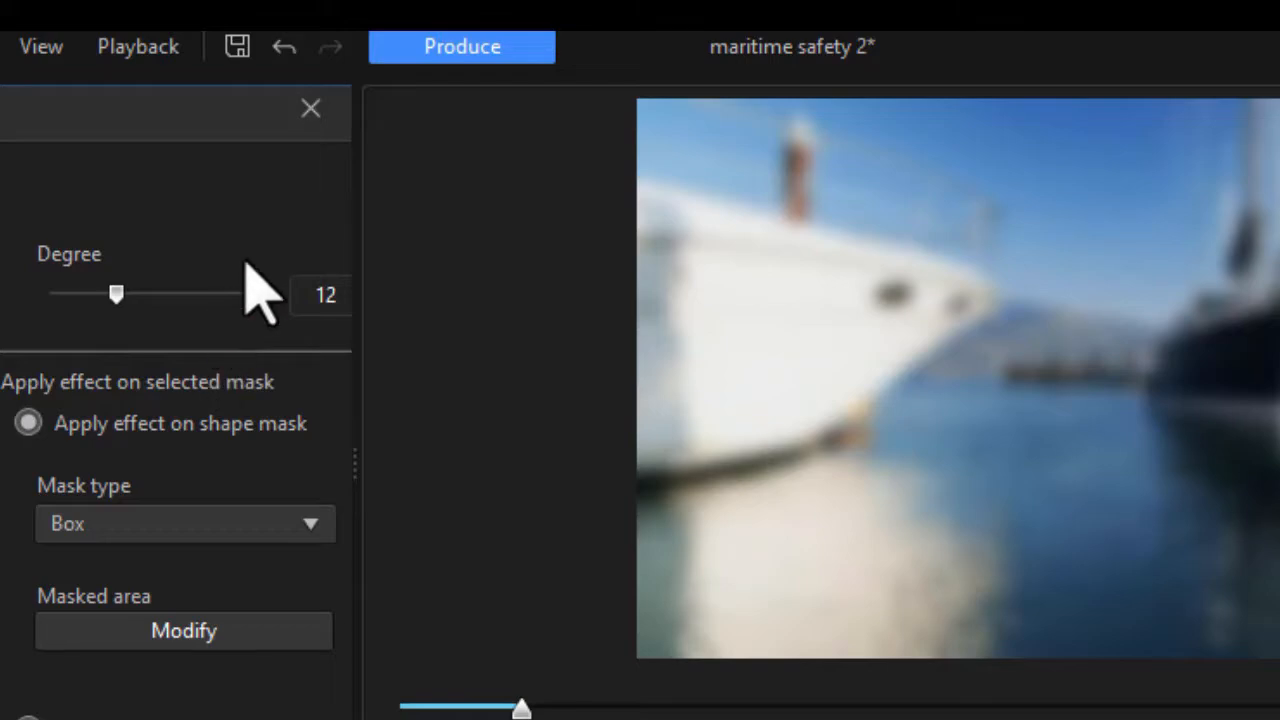
pyautogui.click(311, 109)
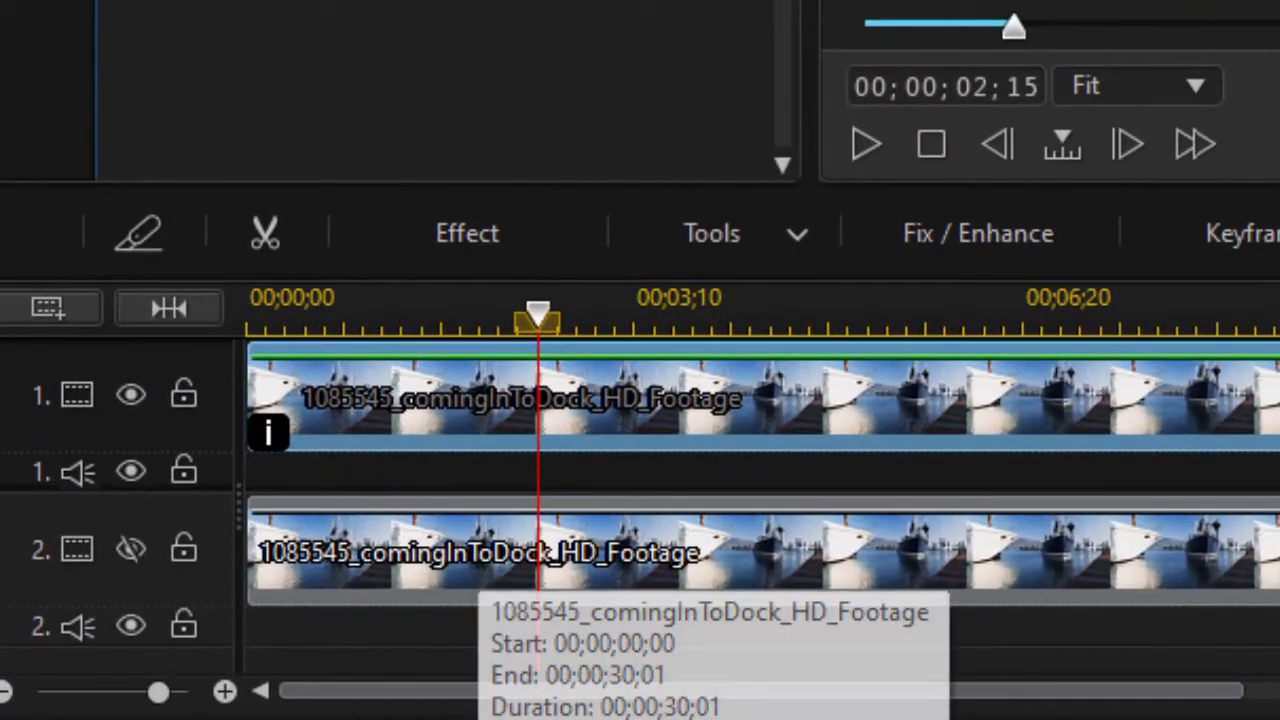
# Make video track 2 visible again and open its clip in the Mask Designer
pyautogui.click(130, 549)
pyautogui.click(422, 565)
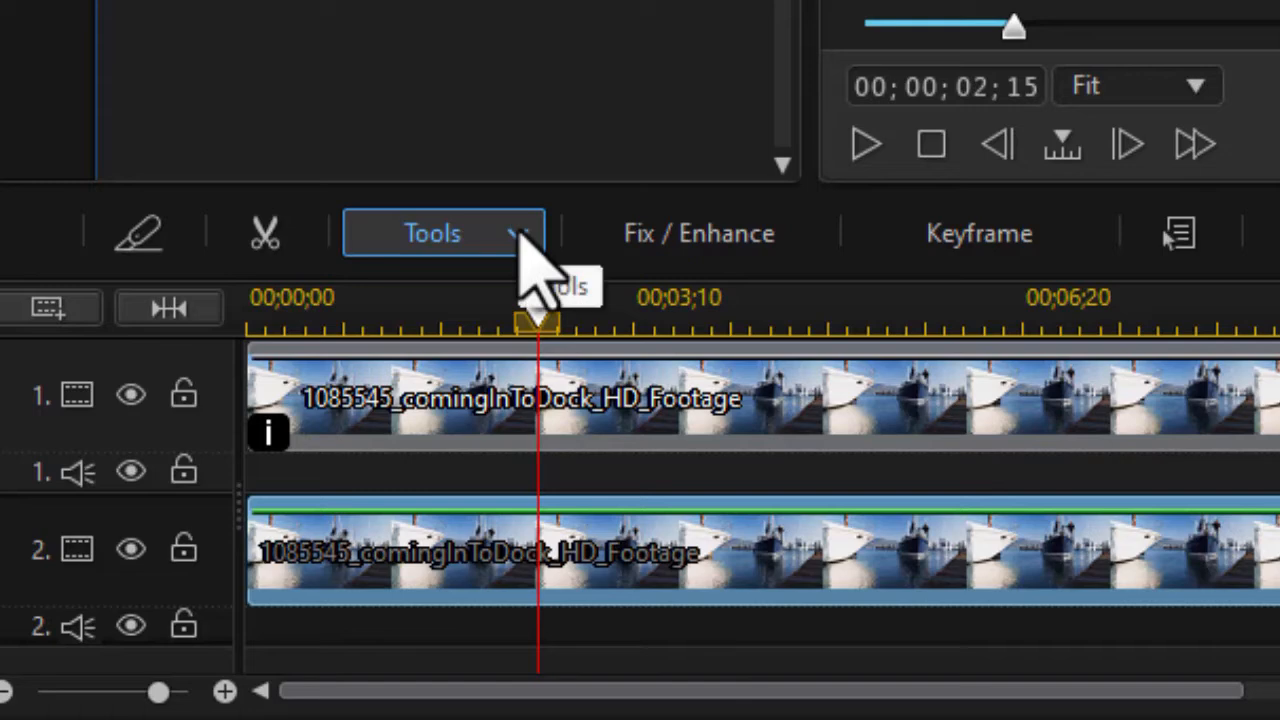
pyautogui.click(520, 232)
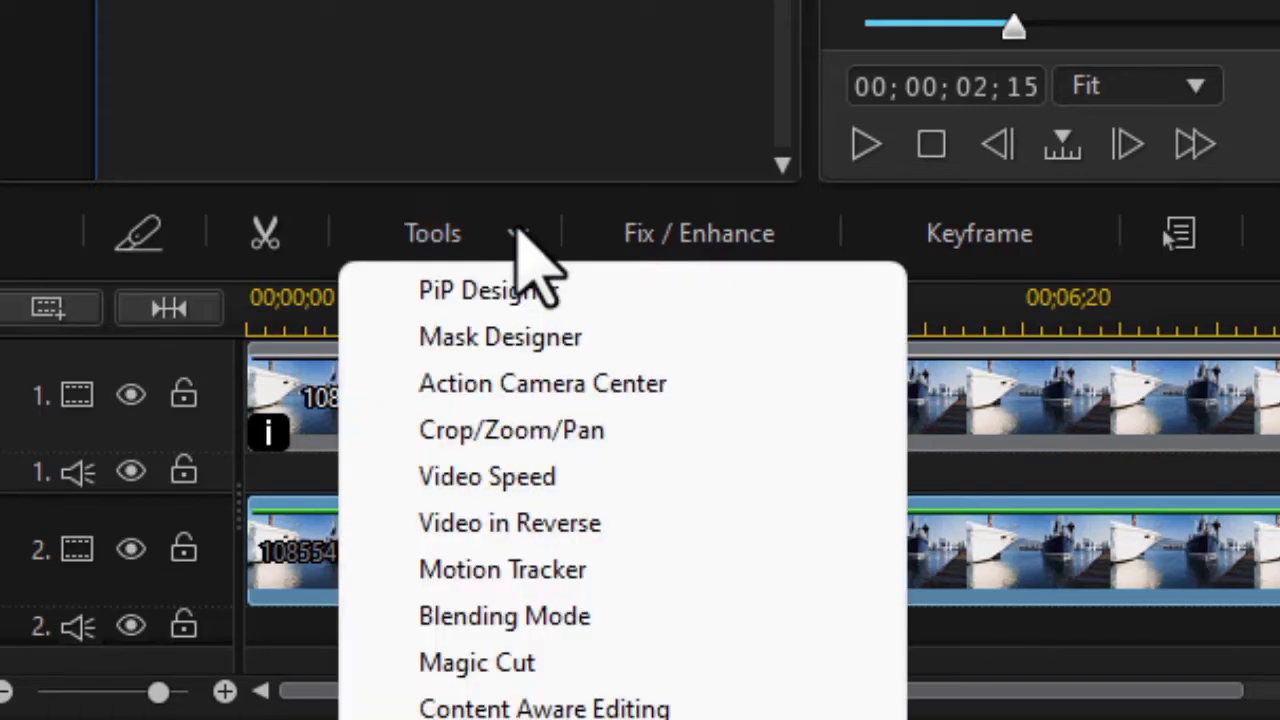
pyautogui.click(627, 341)
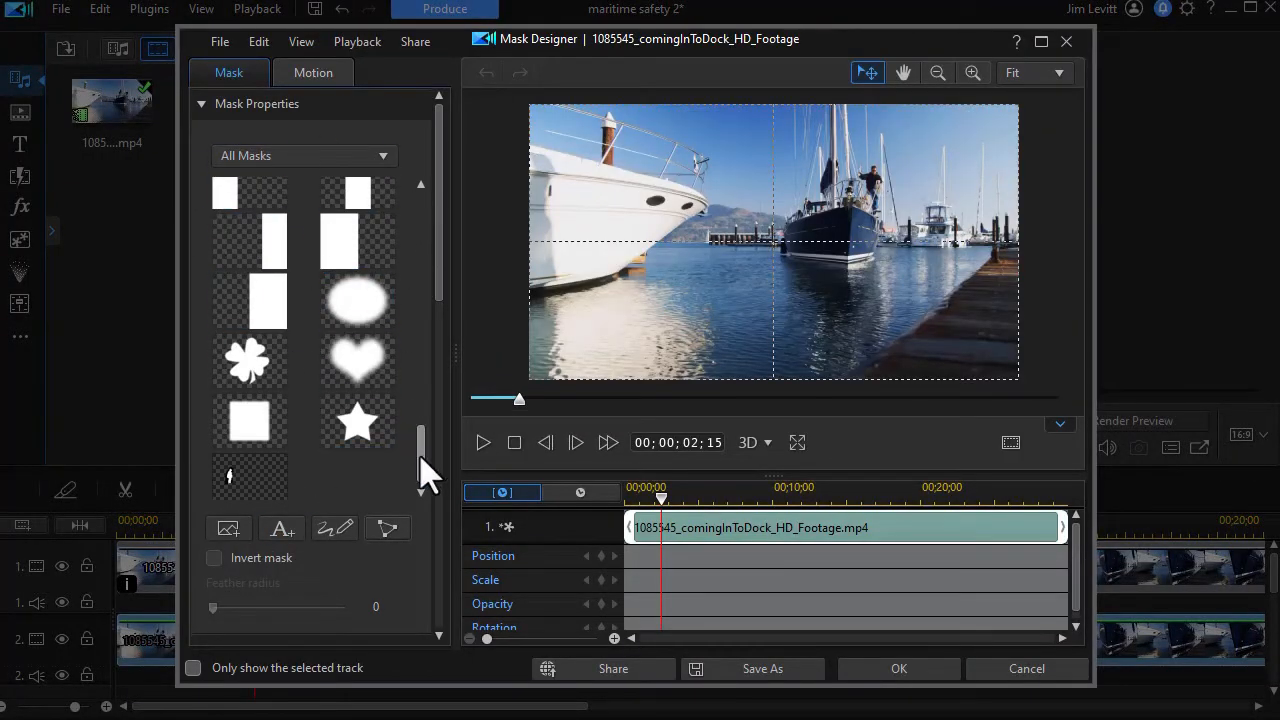
# Apply the plain rectangle mask to the clip and stretch it horizontally to cover the whole frame
pyautogui.moveTo(419, 457); pyautogui.dragTo(409, 171)
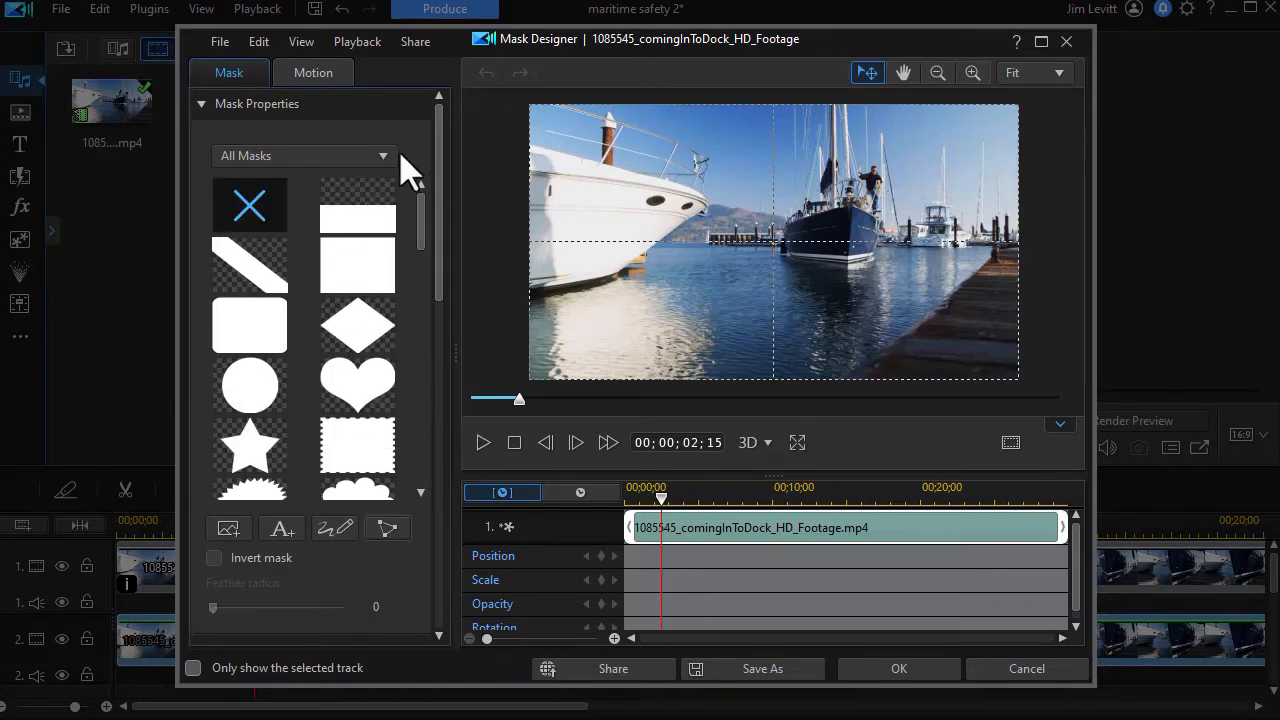
pyautogui.click(363, 275)
pyautogui.moveTo(590, 241); pyautogui.dragTo(524, 251)
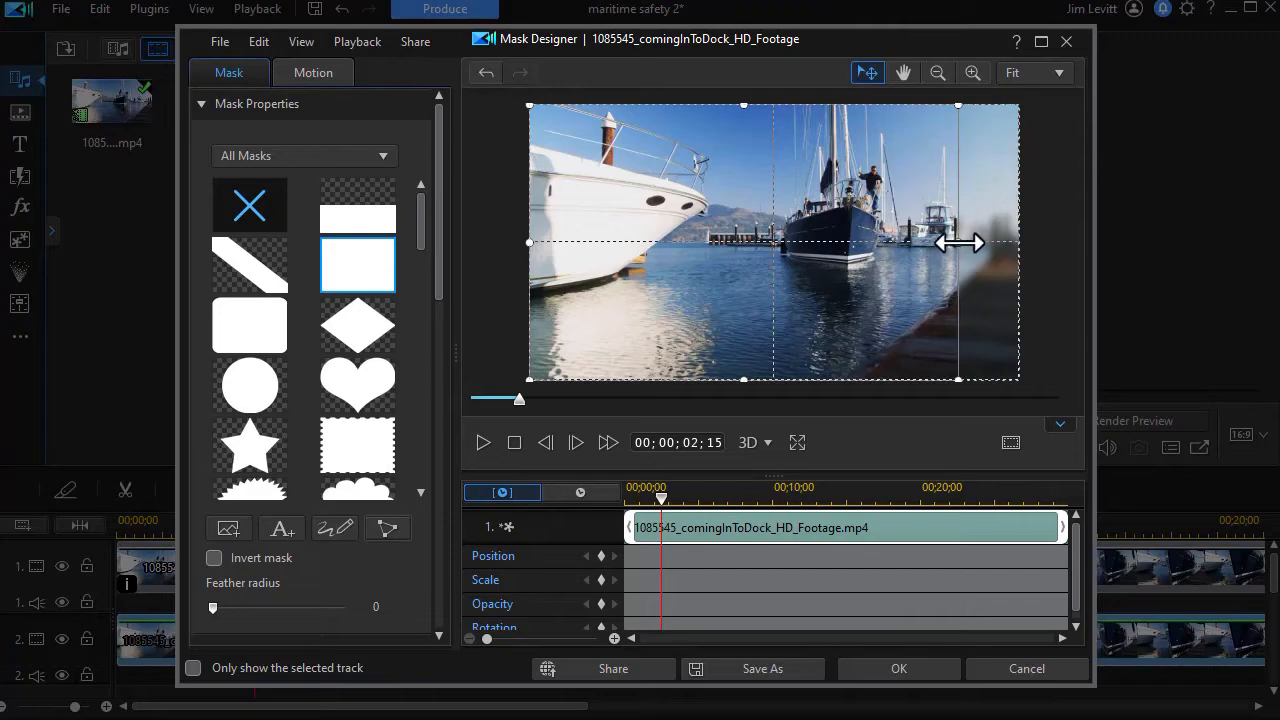
pyautogui.moveTo(960, 242); pyautogui.dragTo(1022, 232)
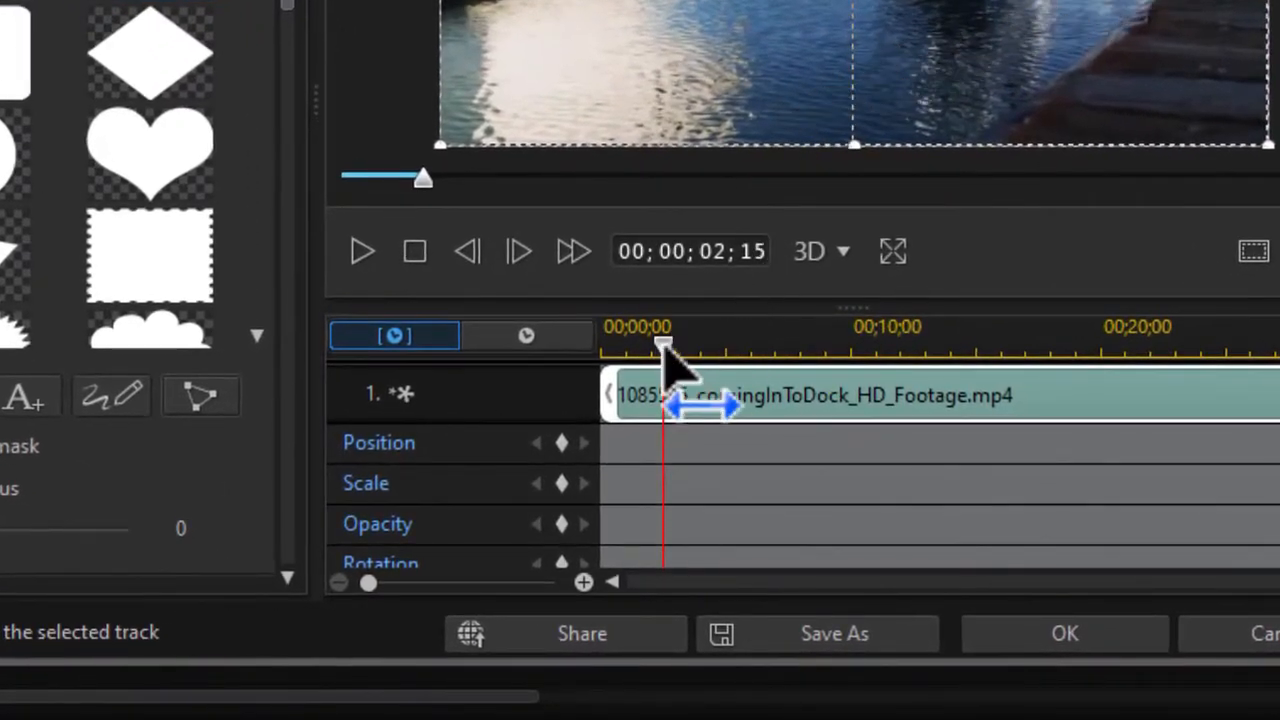
# Add a position keyframe for the mask at the start of the clip, 00;00;00;00
pyautogui.moveTo(664, 348); pyautogui.dragTo(604, 368)
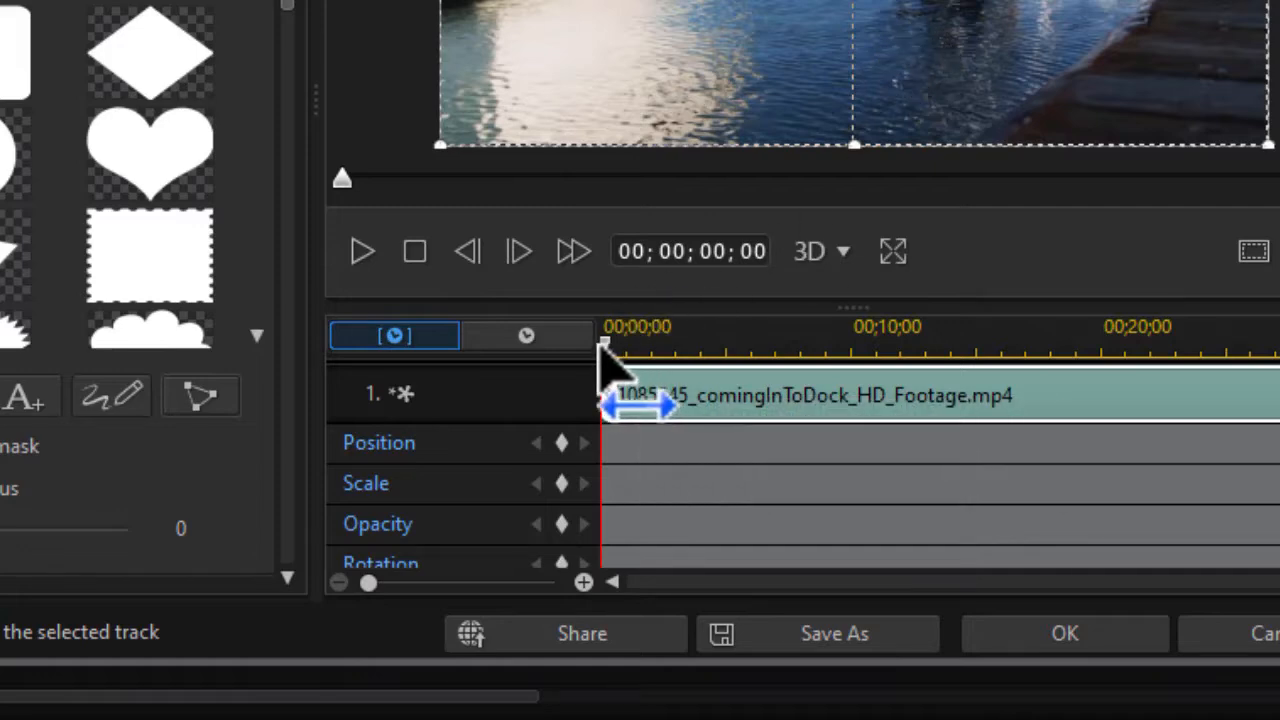
pyautogui.click(561, 442)
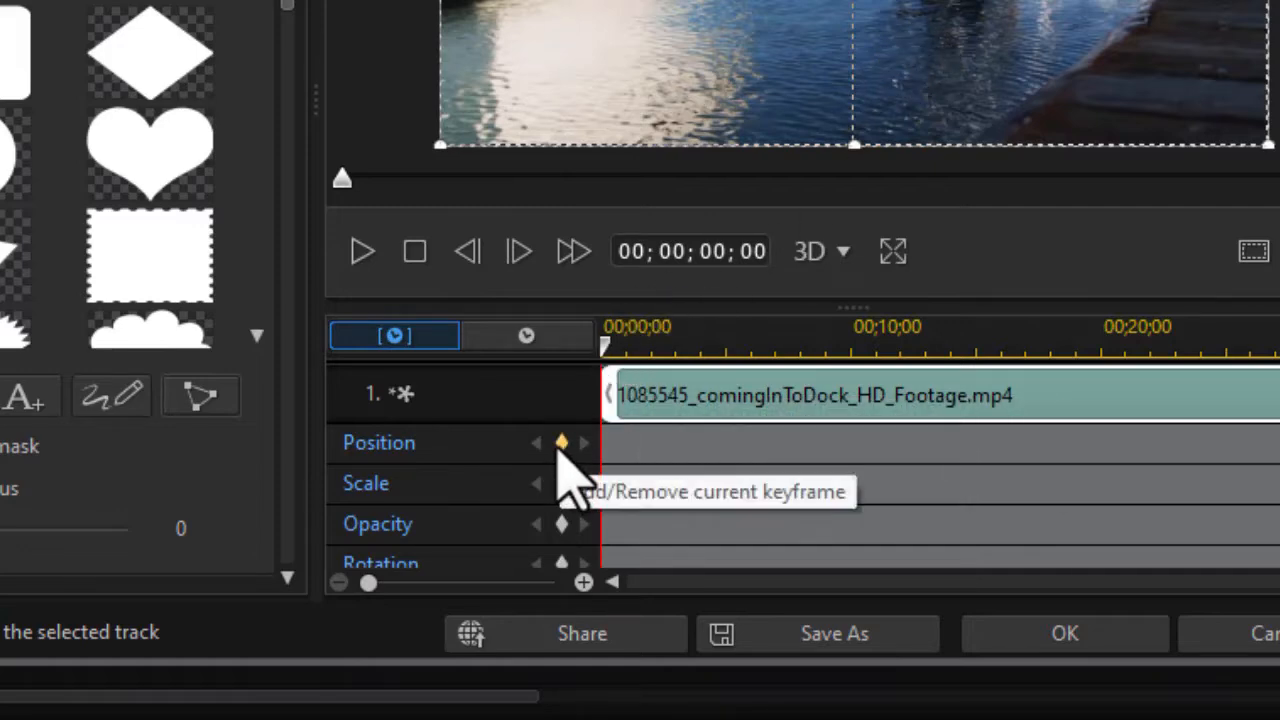
pyautogui.click(561, 442)
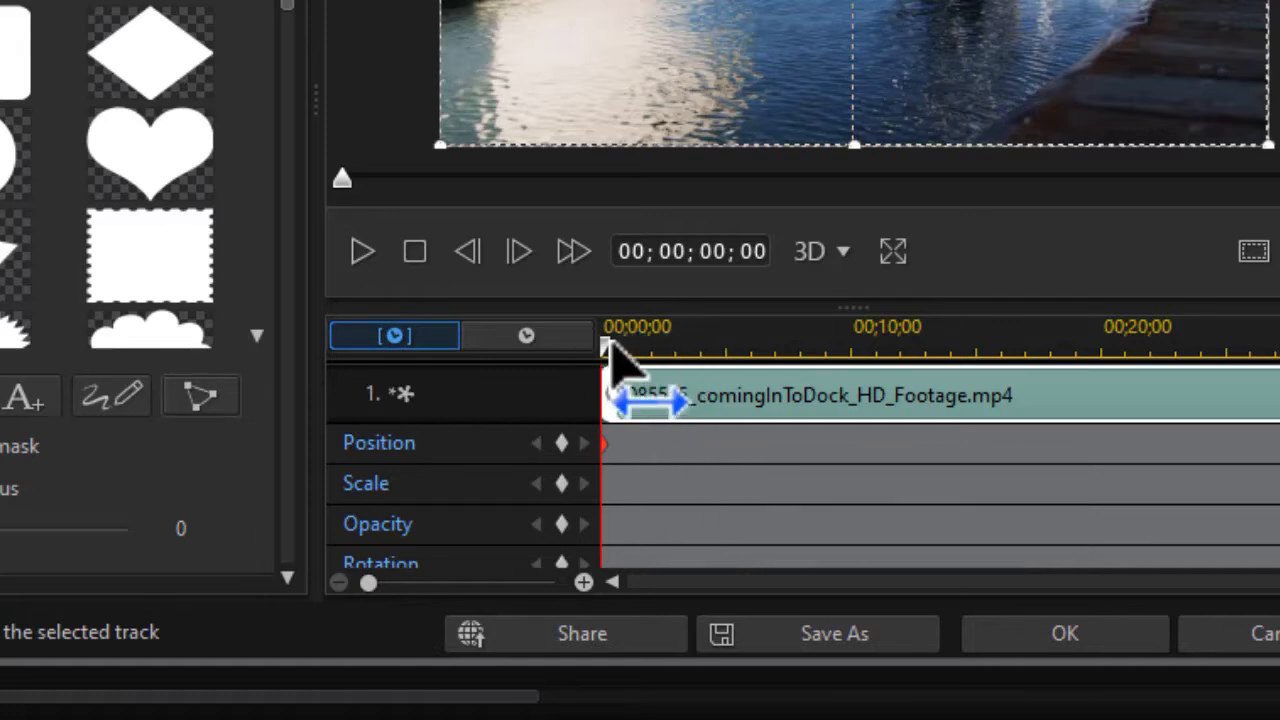
# Add a timeline marker named "slide in finished" at 00;00;01;15 in the Mask Designer
pyautogui.click(718, 251)
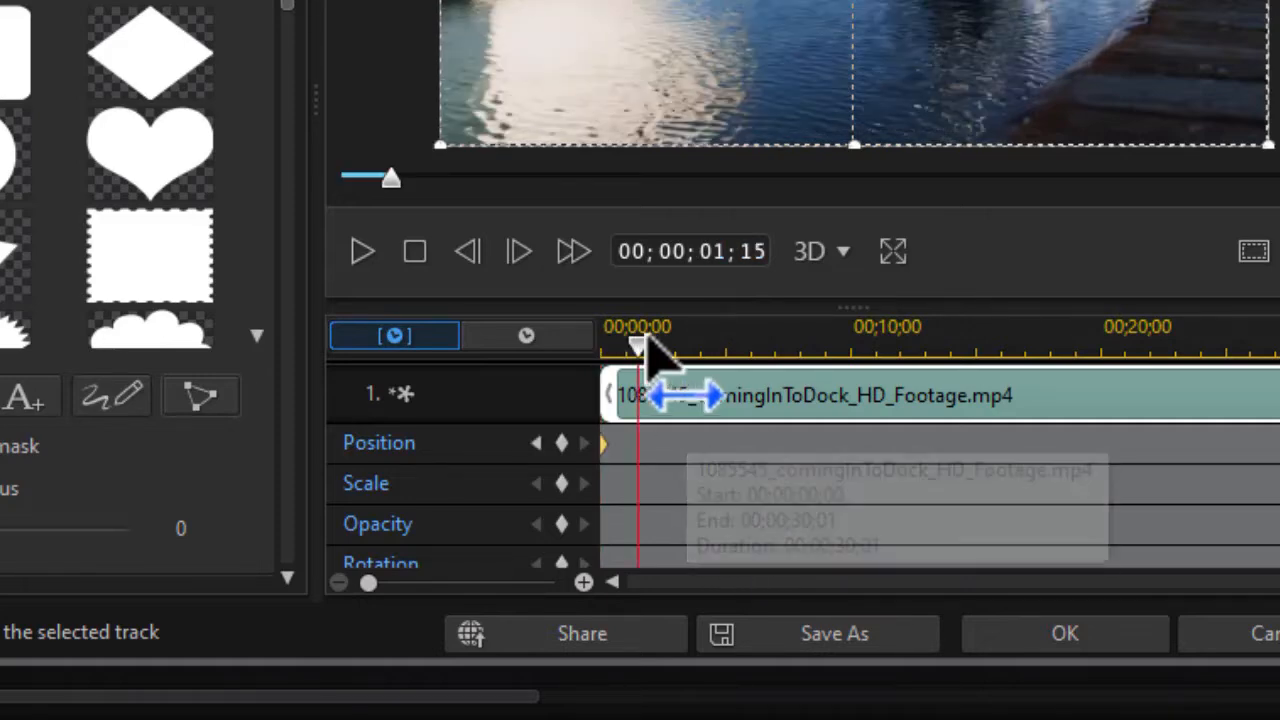
pyautogui.moveTo(645, 350); pyautogui.dragTo(705, 347)
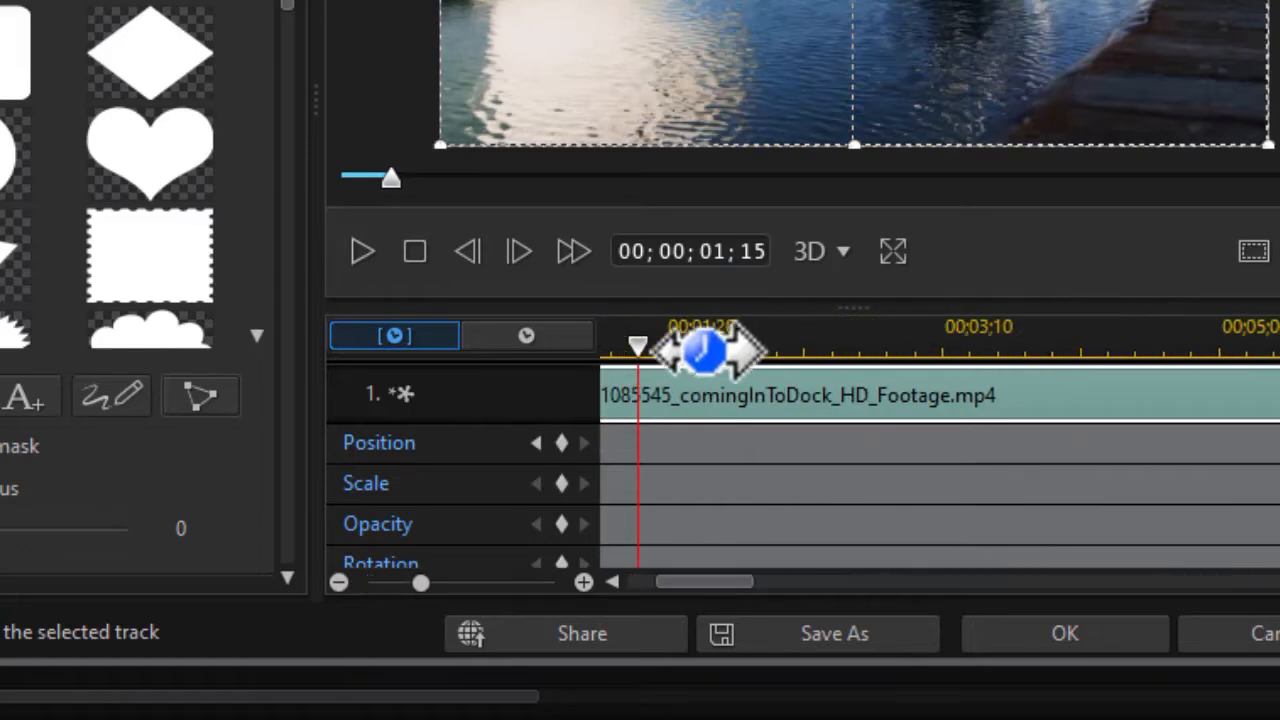
pyautogui.rightClick(636, 347)
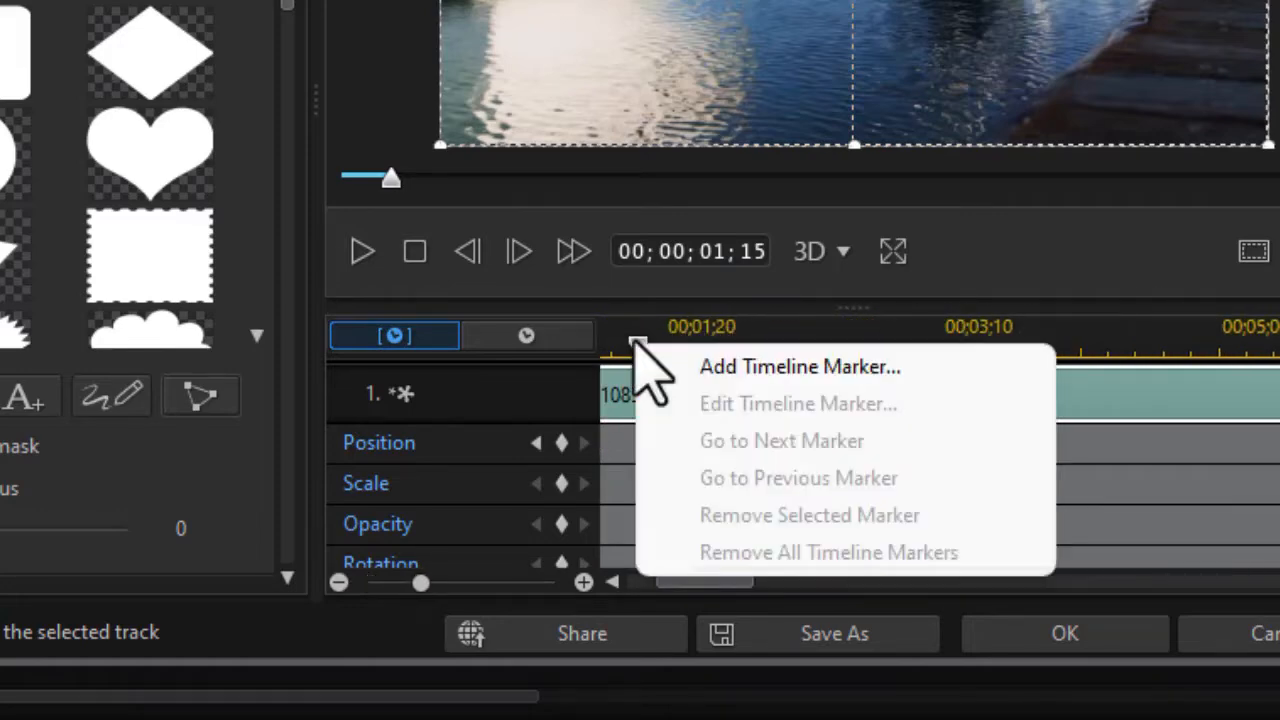
pyautogui.click(782, 366)
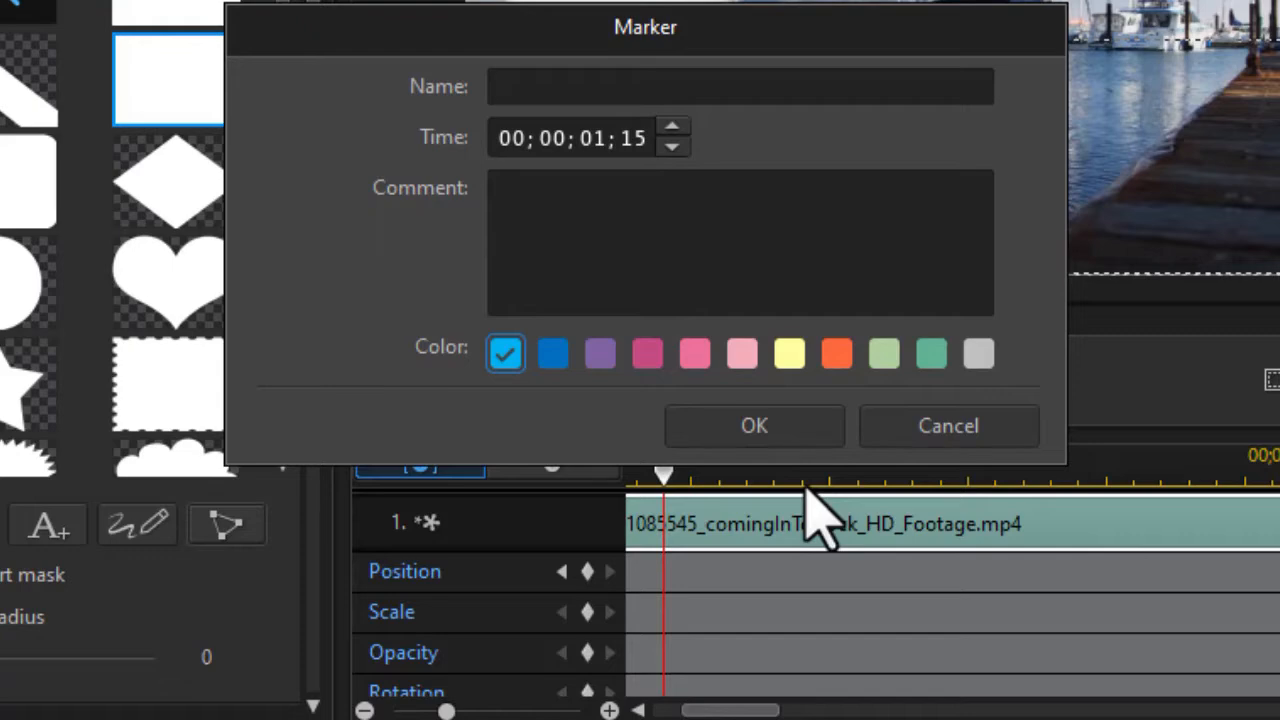
pyautogui.write('slide in finished')
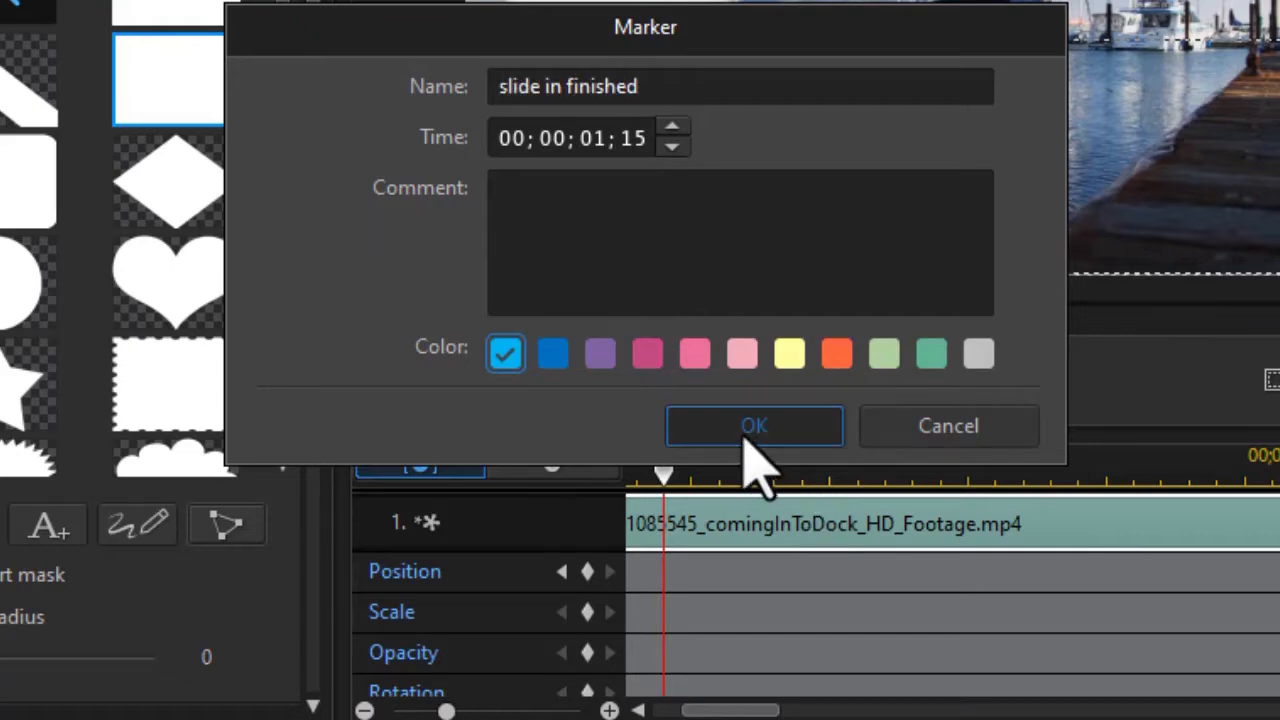
pyautogui.click(757, 429)
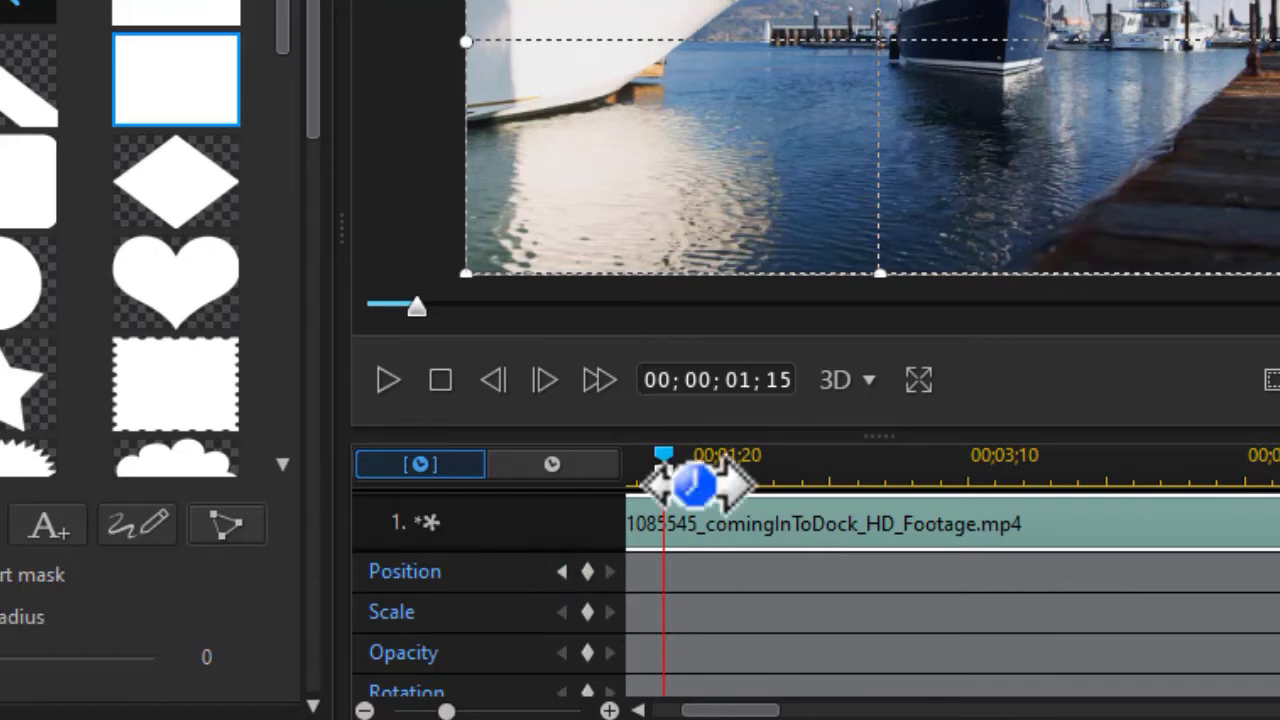
# Add a position keyframe at the 00;00;01;15 marker, slide the mask horizontally to cover only the right half of the frame, and apply it
pyautogui.click(588, 571)
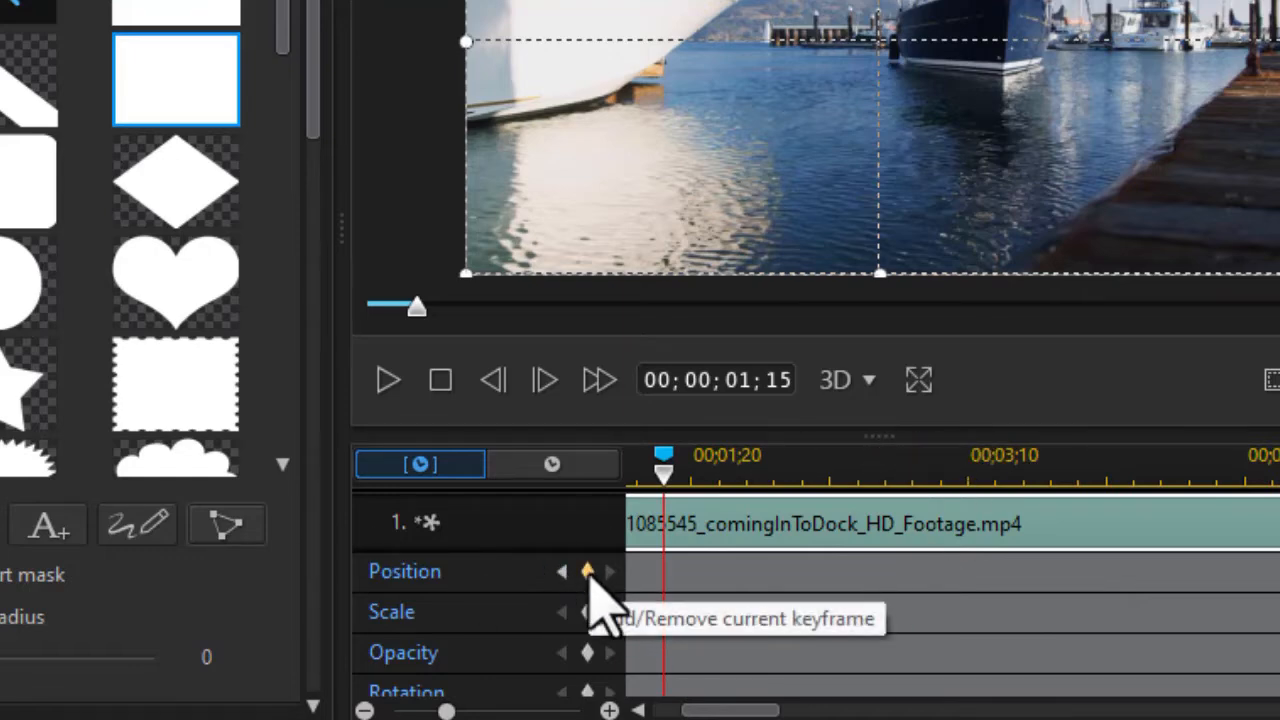
pyautogui.click(588, 572)
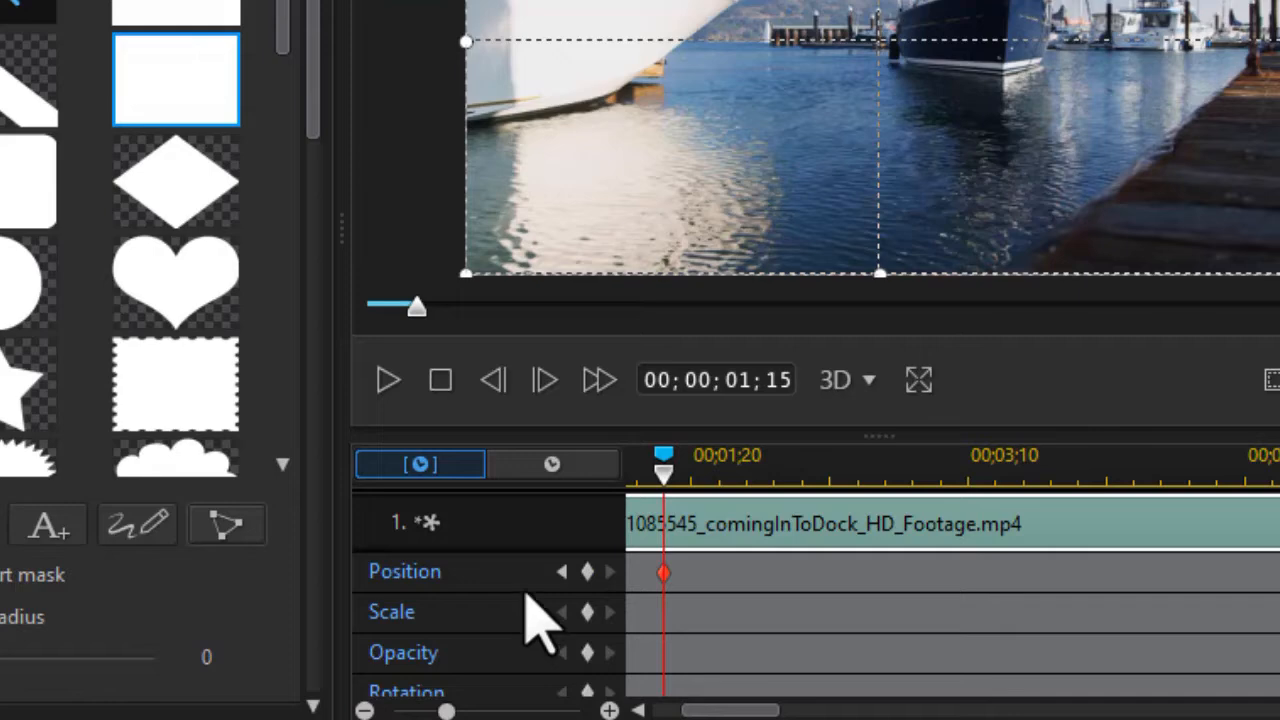
pyautogui.moveTo(728, 708); pyautogui.dragTo(697, 708)
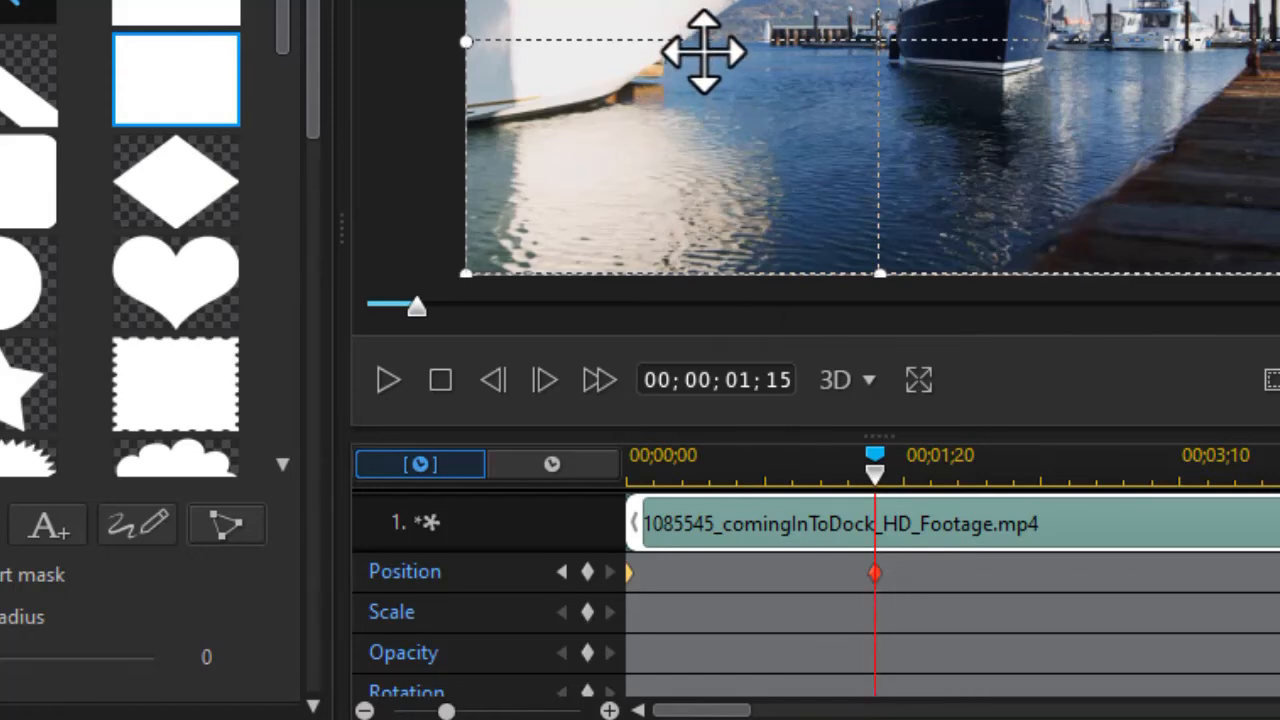
pyautogui.moveTo(703, 51); pyautogui.dragTo(1097, 74)
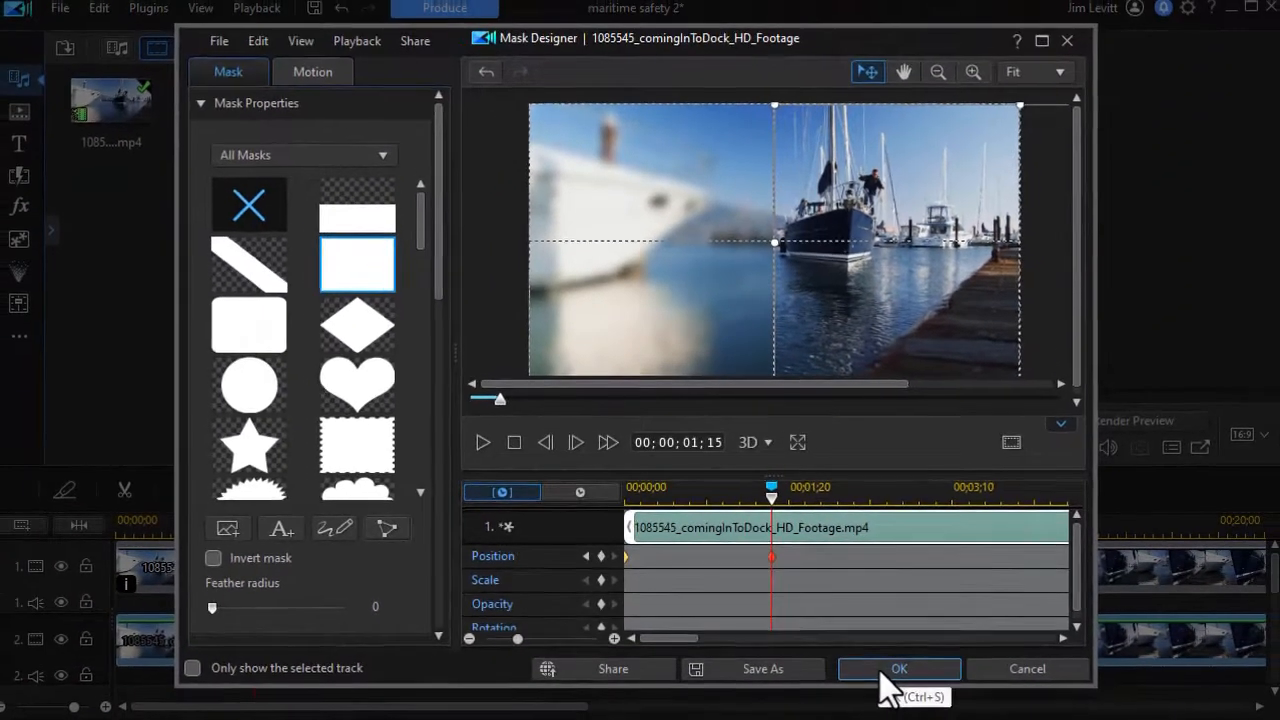
pyautogui.click(880, 670)
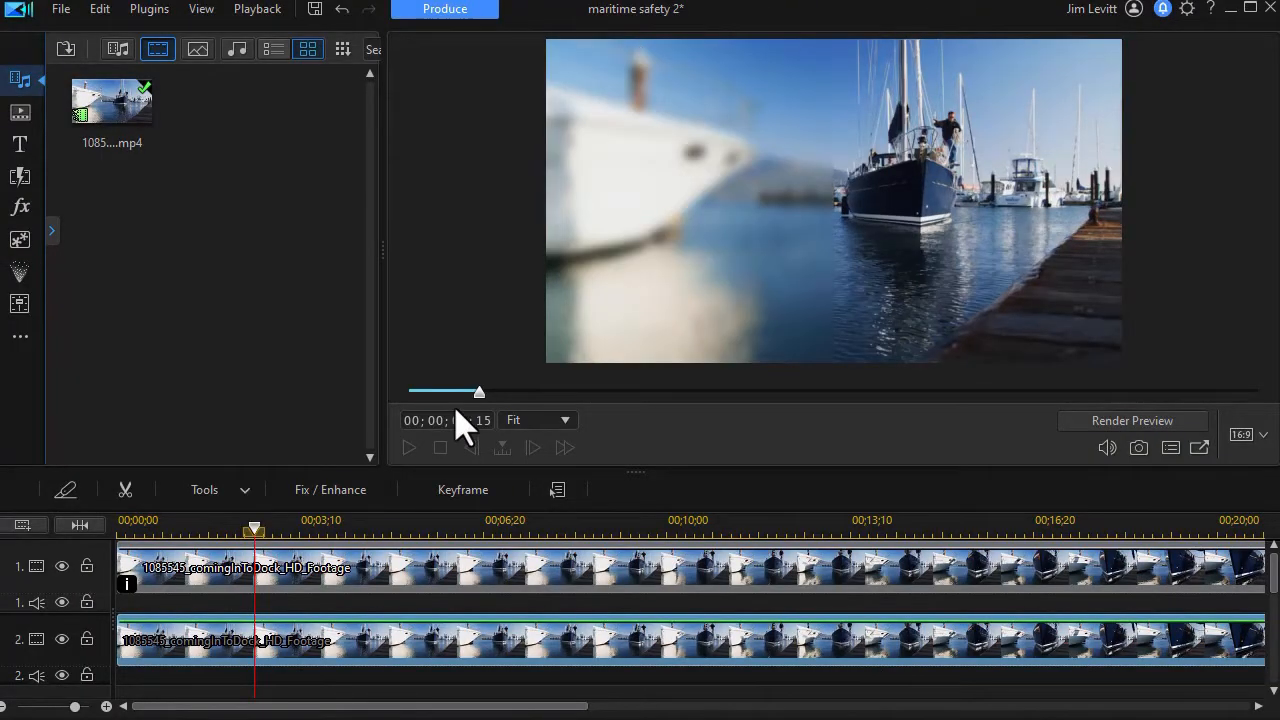
# Play the split-screen slide from the start of the timeline to check the mask animation
pyautogui.moveTo(479, 393); pyautogui.dragTo(336, 396)
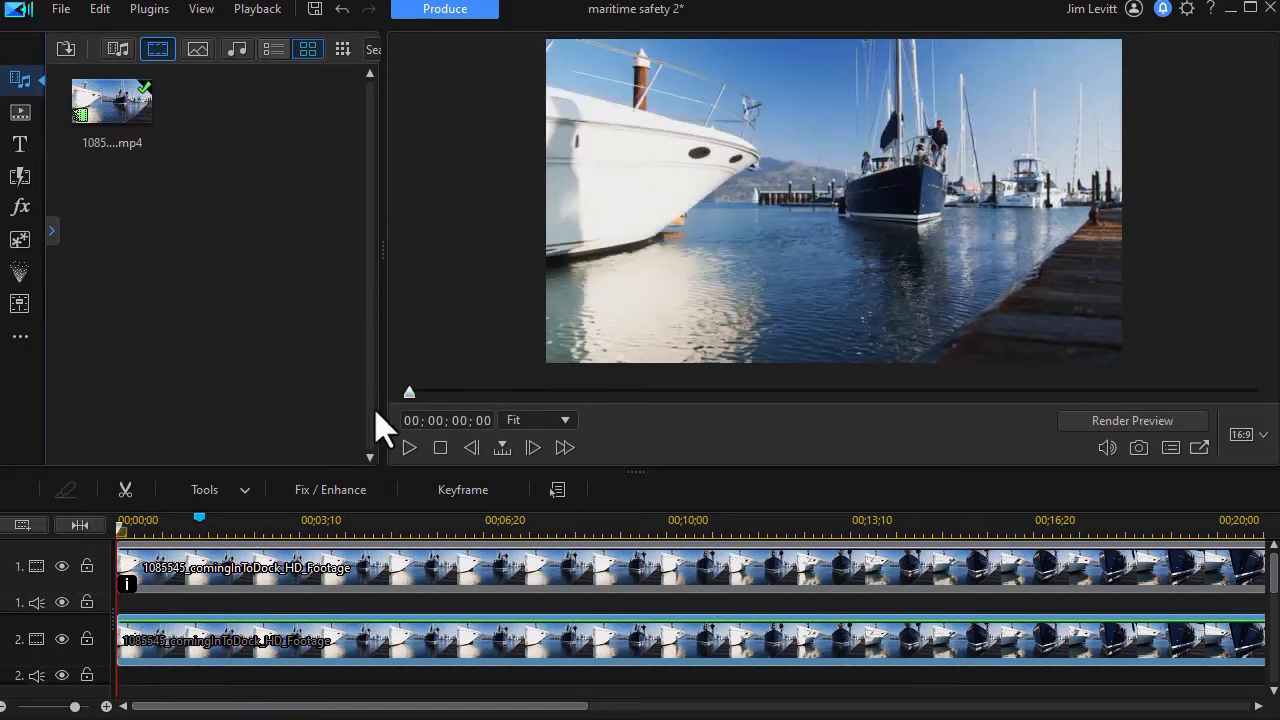
pyautogui.click(408, 448)
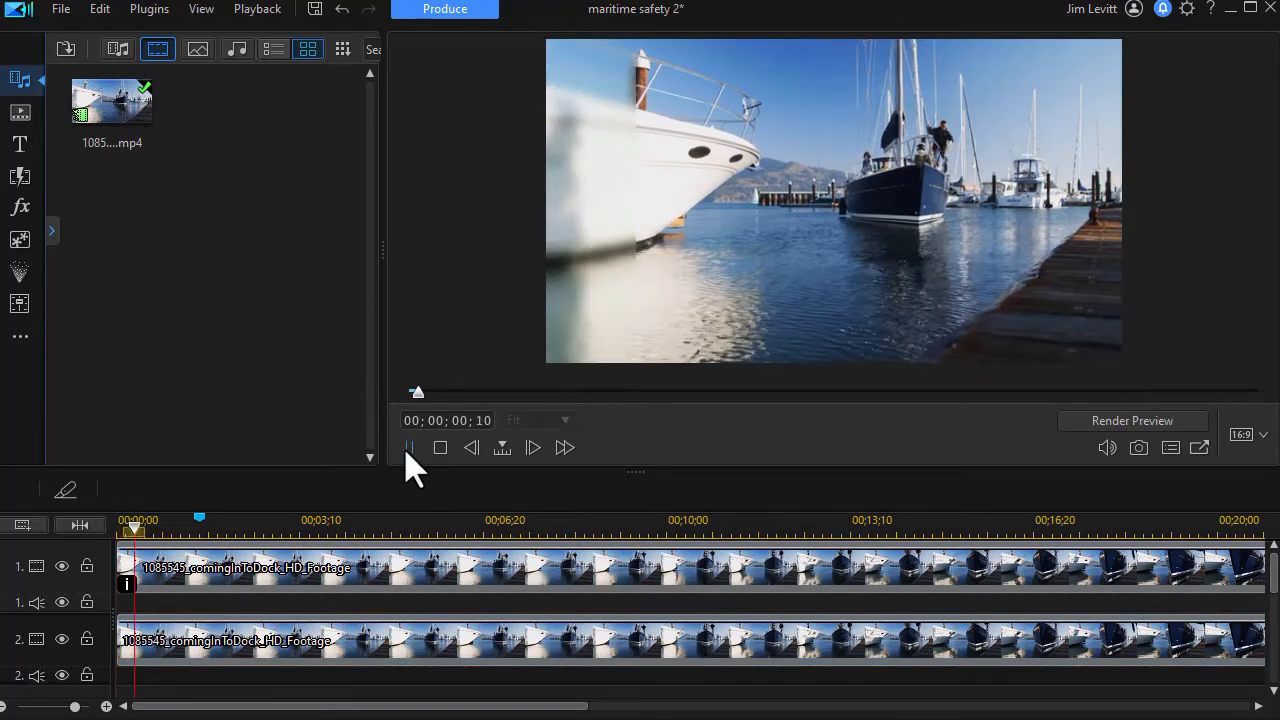
pyautogui.click(408, 448)
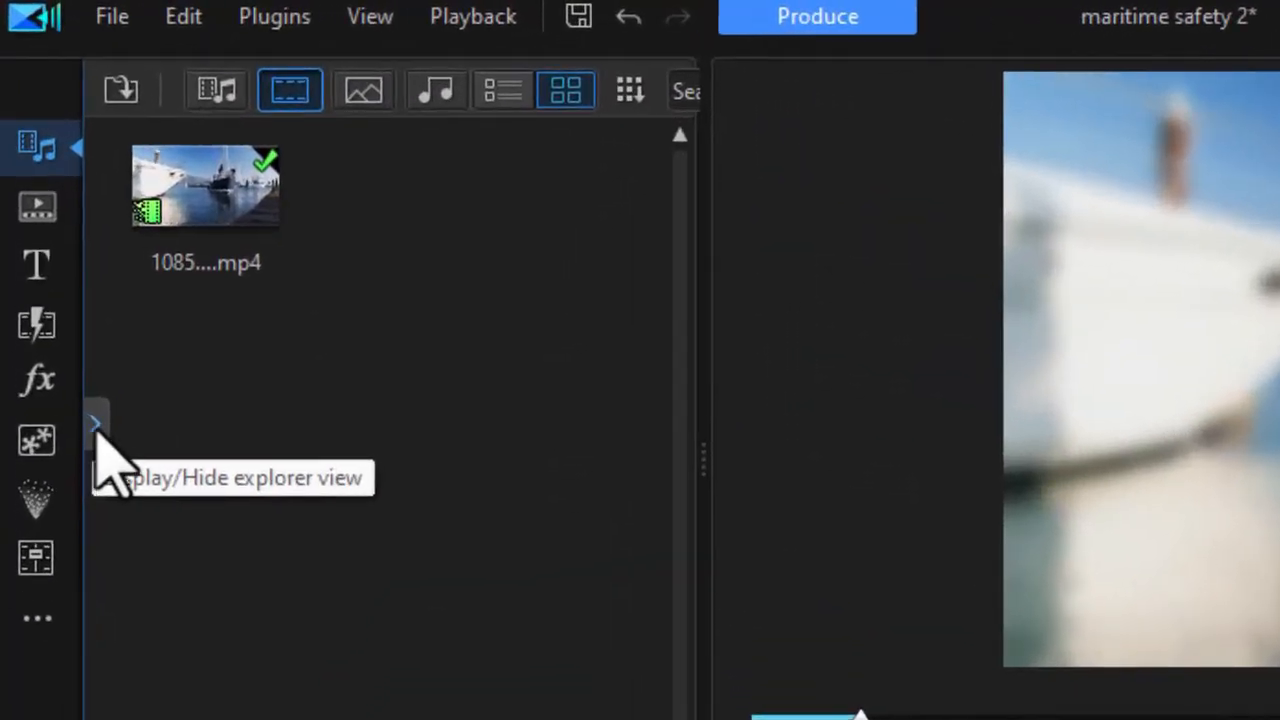
# Show the Uniform Color boards in the media library, enlarge the library area and find the white board
pyautogui.click(52, 234)
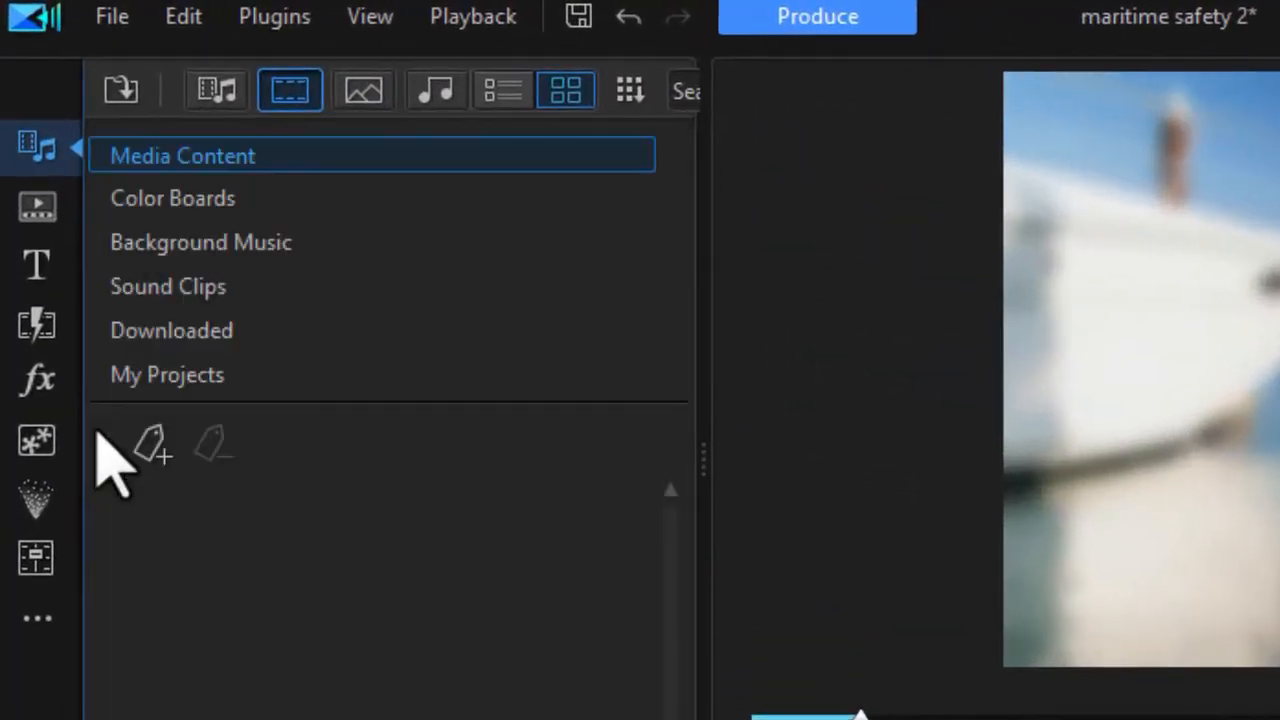
pyautogui.click(200, 200)
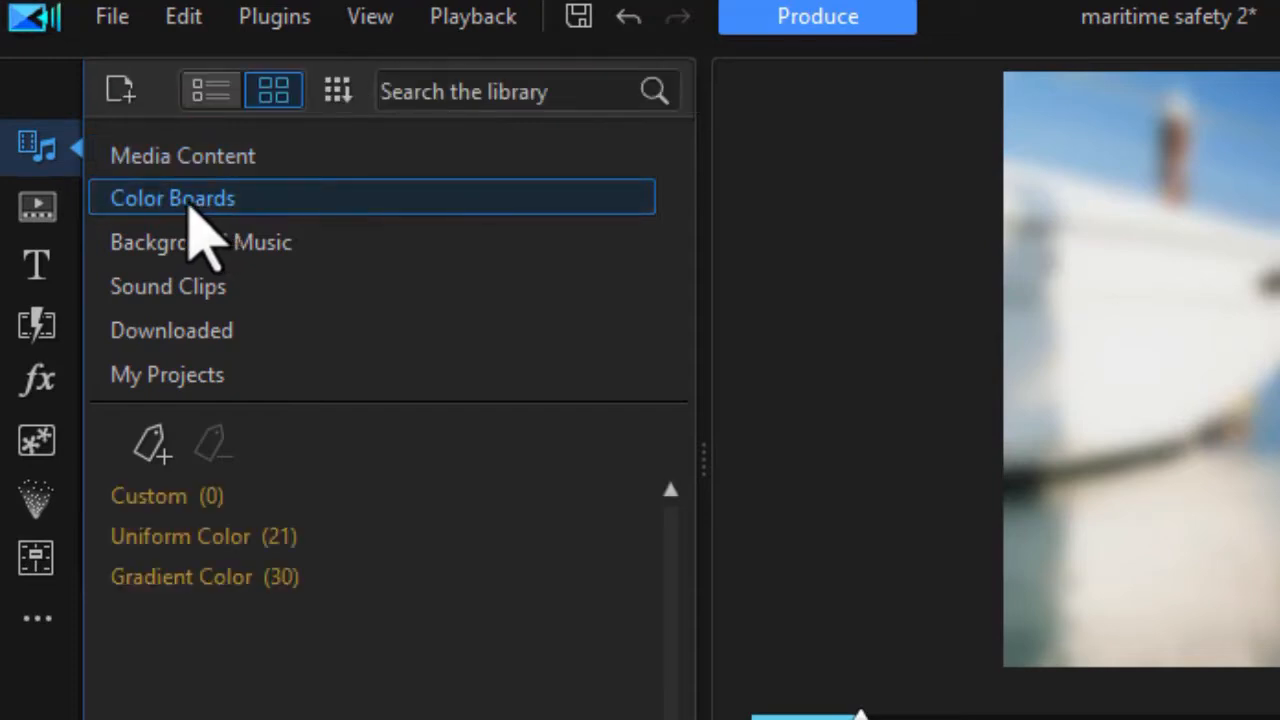
pyautogui.click(215, 545)
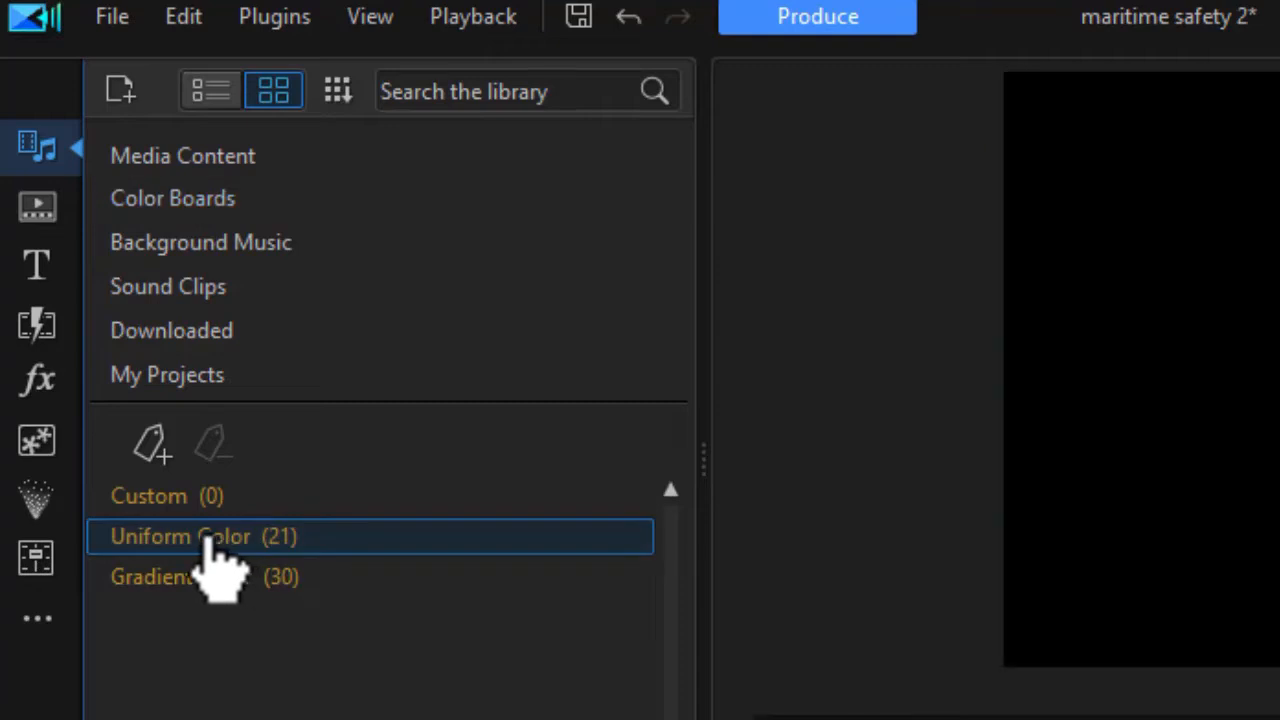
pyautogui.moveTo(707, 458); pyautogui.dragTo(1134, 489)
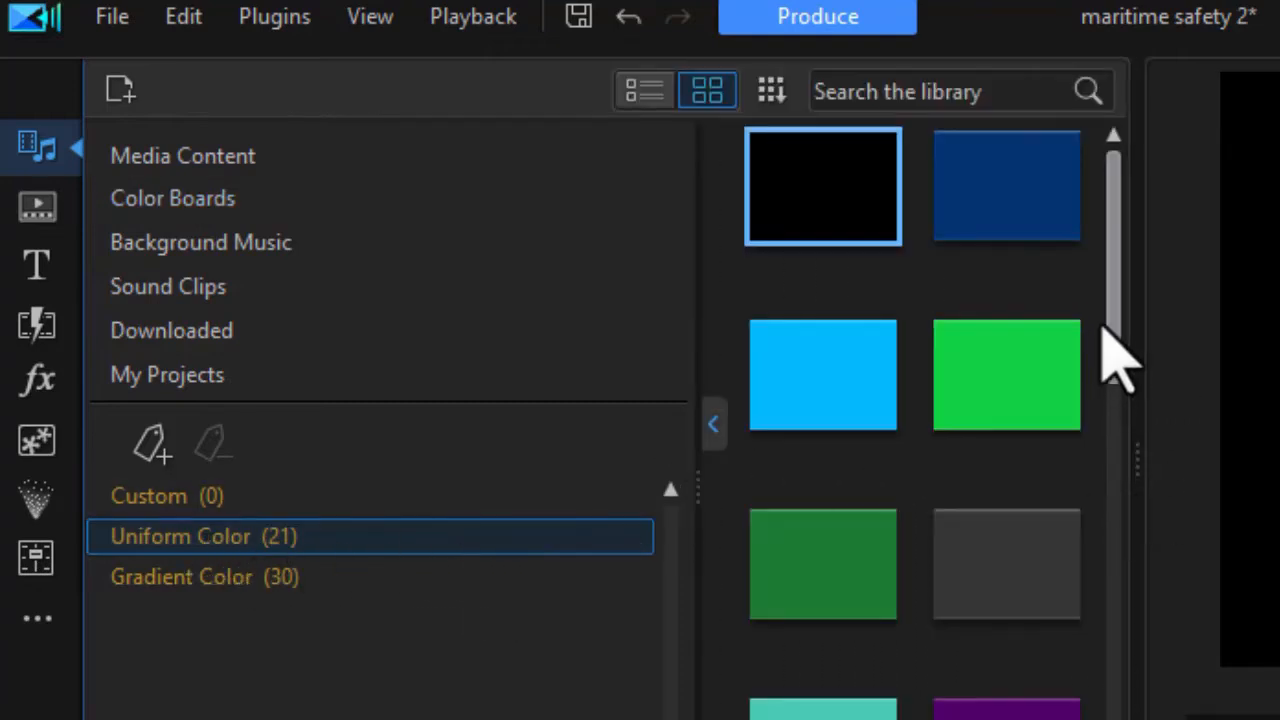
pyautogui.moveTo(1118, 349); pyautogui.dragTo(1110, 715)
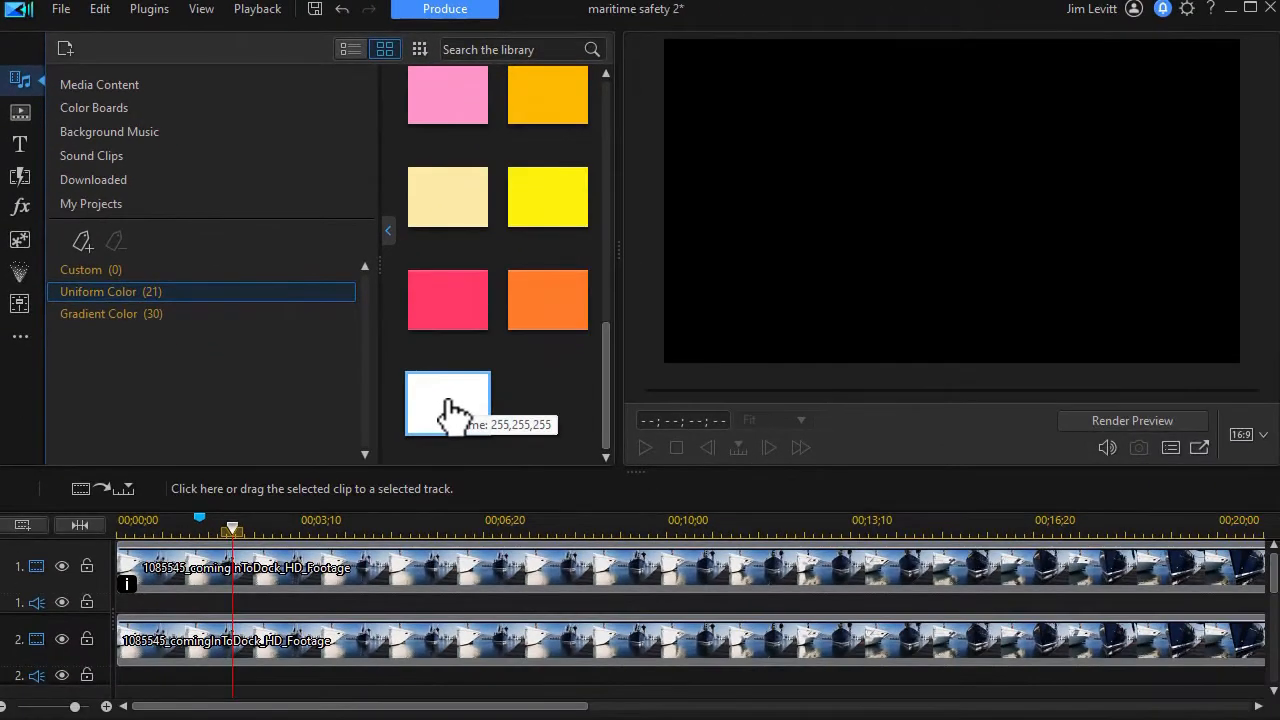
# Place the white 255,255,255 color board at the start of track 3 and extend its duration to 00;00;16;24
pyautogui.moveTo(826, 705); pyautogui.dragTo(655, 719)
pyautogui.moveTo(355, 567); pyautogui.dragTo(135, 655)
pyautogui.moveTo(336, 648); pyautogui.dragTo(993, 650)
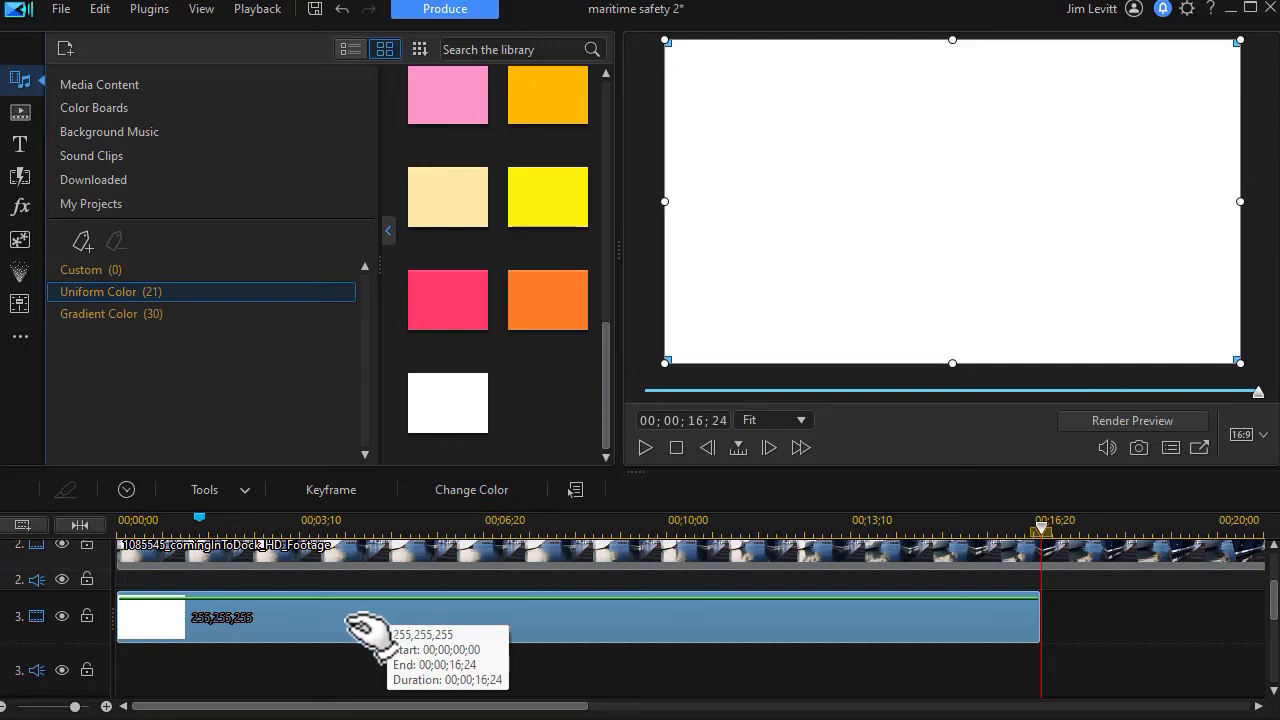
# In the PiP Designer, unlock the white board's aspect ratio and narrow it to a vertical line with scale width 0.007
pyautogui.doubleClick(290, 620)
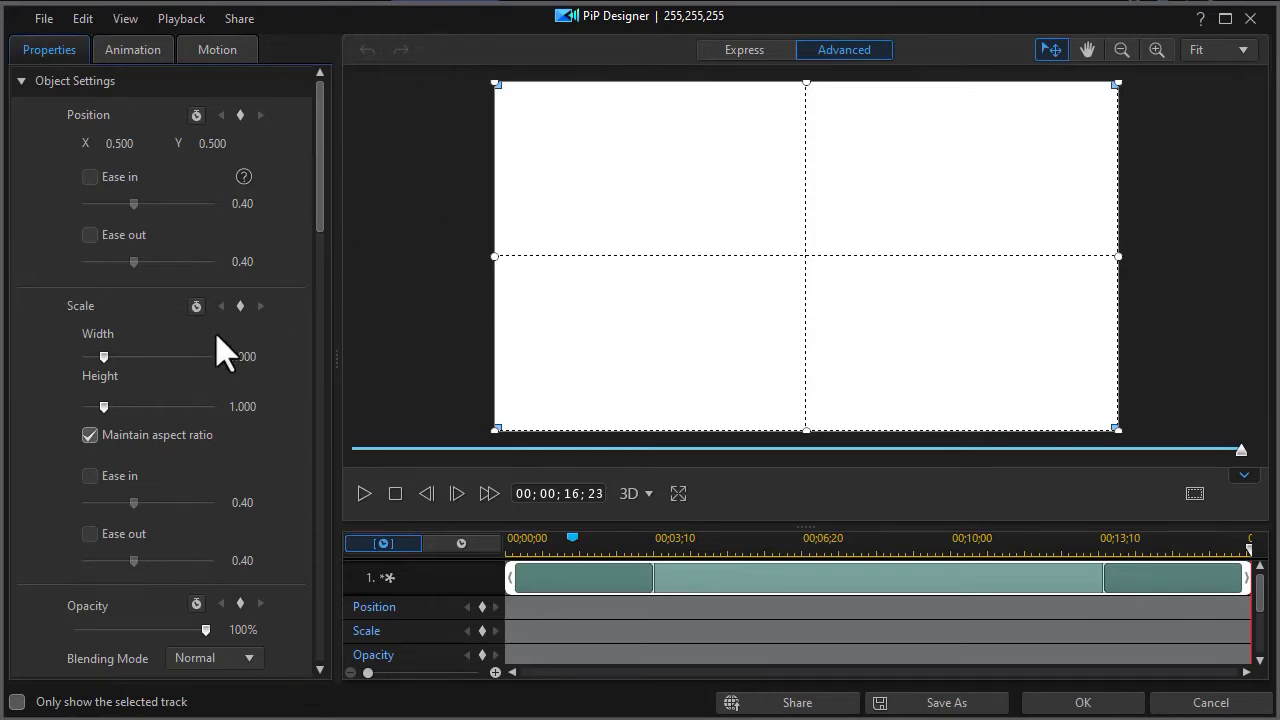
pyautogui.click(94, 437)
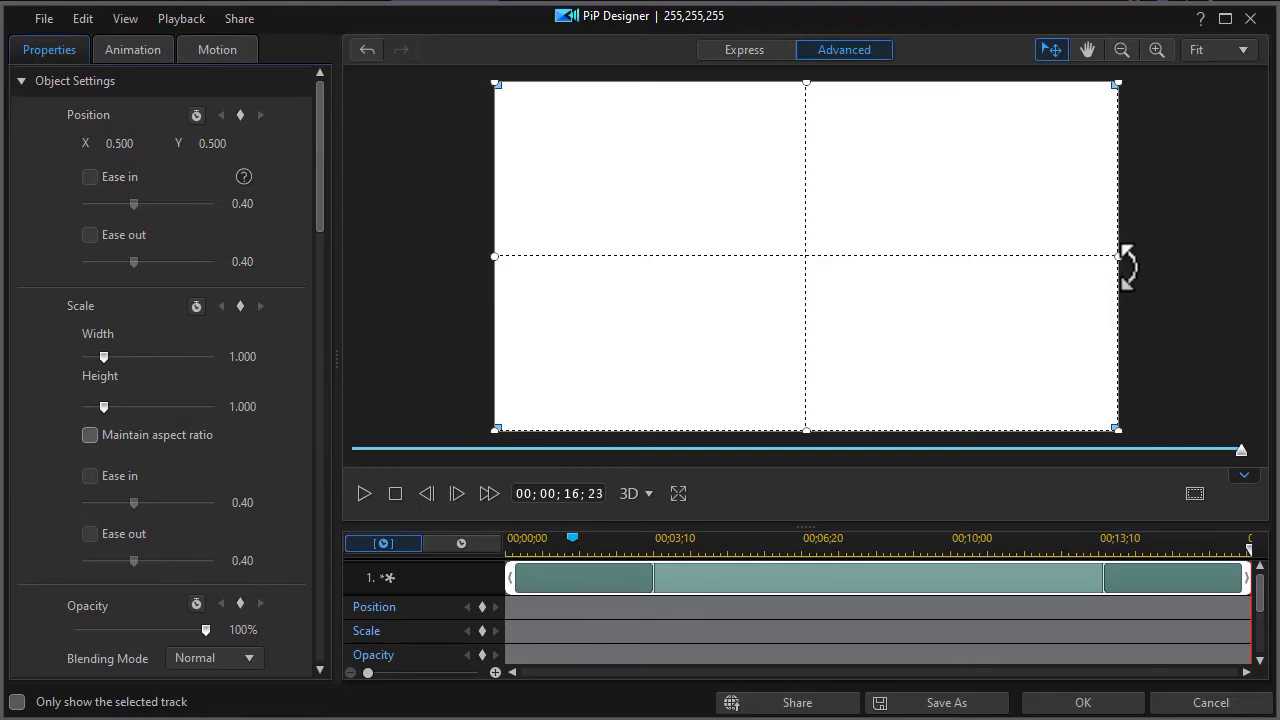
pyautogui.moveTo(1115, 255); pyautogui.dragTo(806, 266)
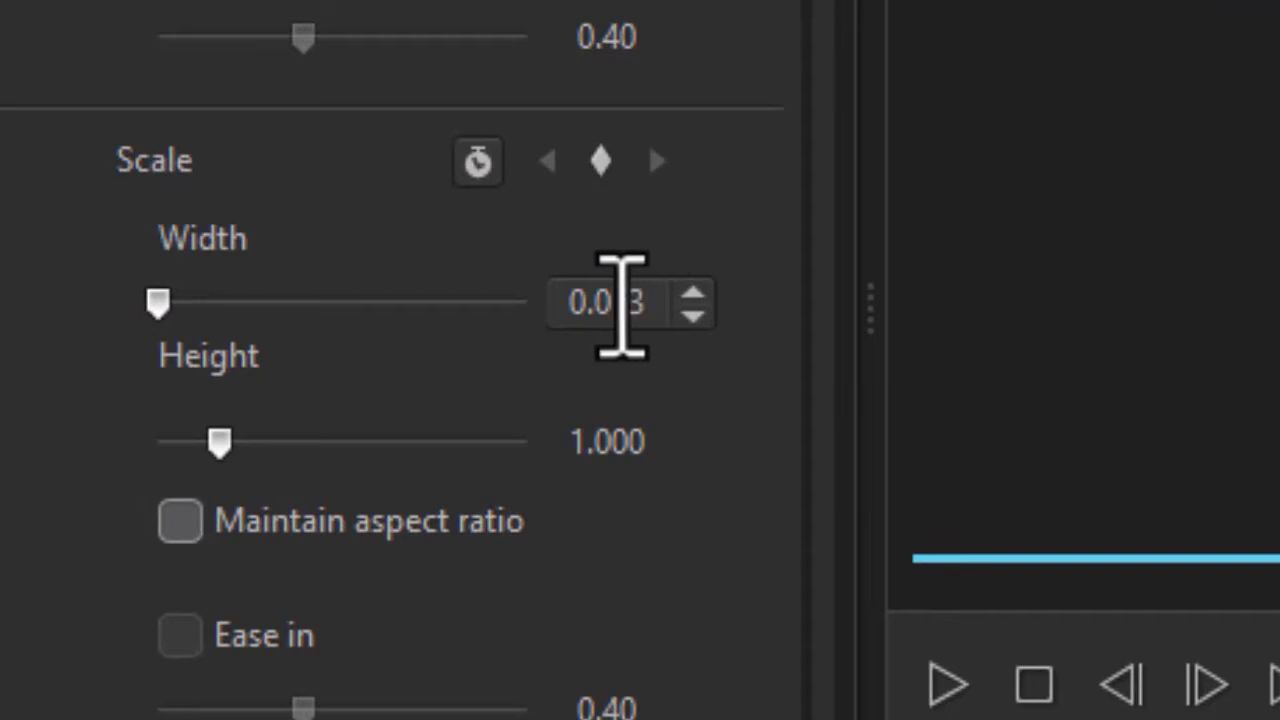
pyautogui.moveTo(618, 300); pyautogui.dragTo(652, 300)
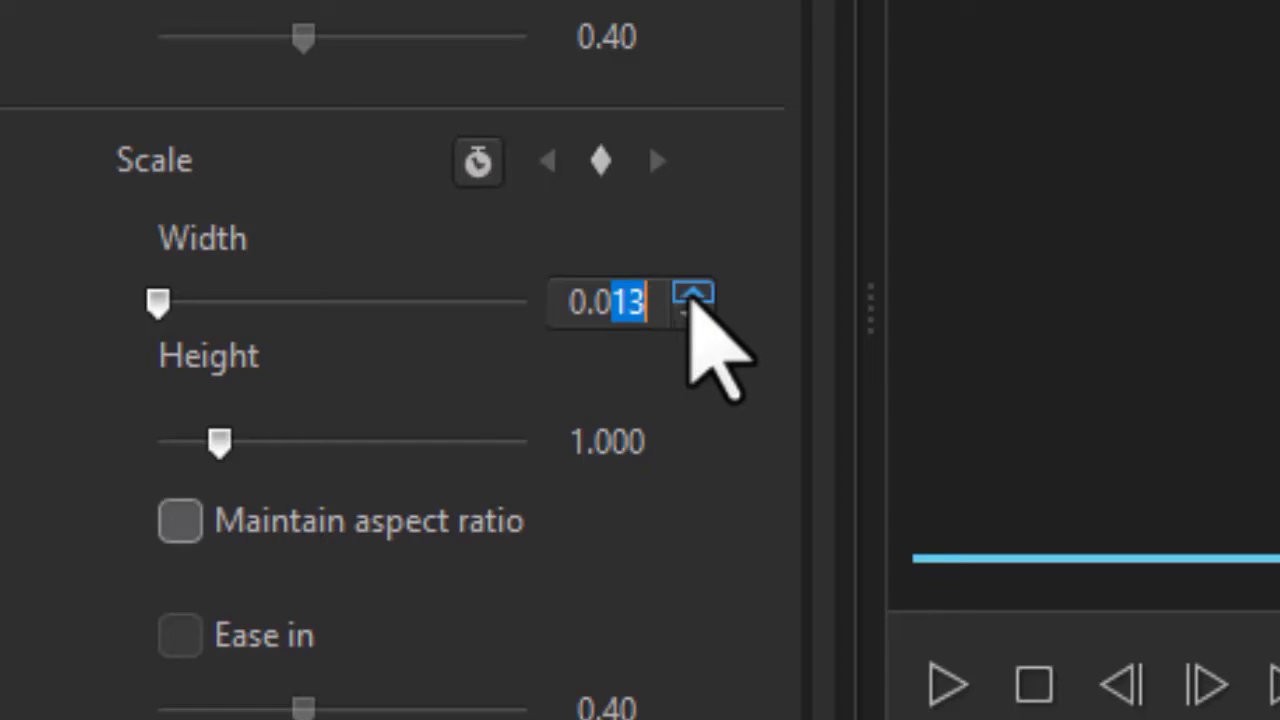
pyautogui.write('07')
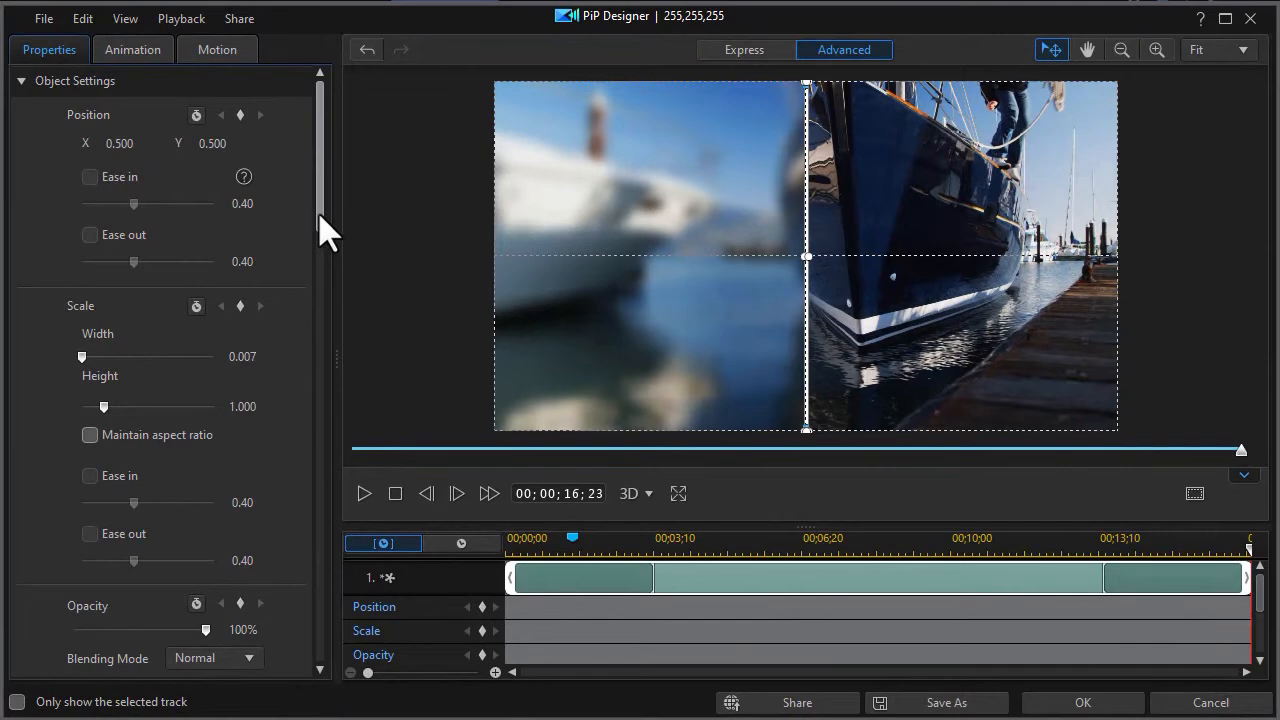
# Enable a shadow on the white line and set the shadow distance to 1.2
pyautogui.scroll(-1, 320, 215)
pyautogui.moveTo(320, 215); pyautogui.dragTo(331, 463)
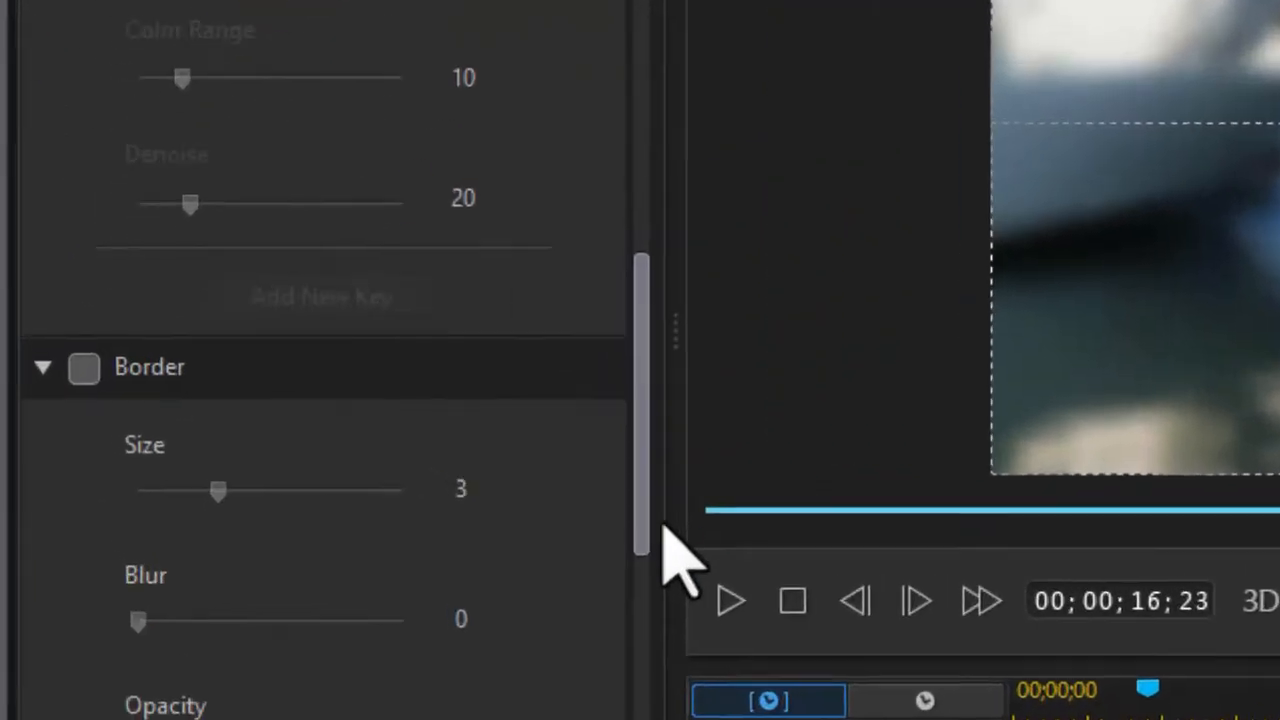
pyautogui.moveTo(665, 535); pyautogui.dragTo(676, 716)
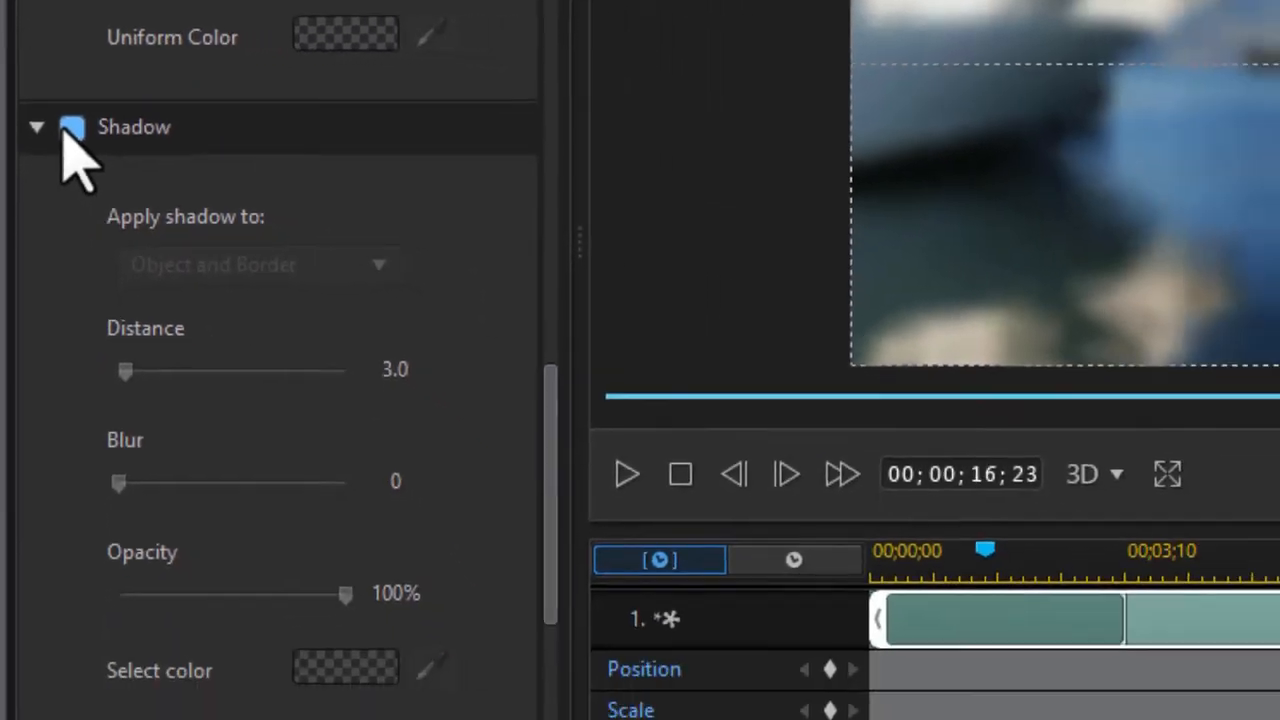
pyautogui.click(91, 163)
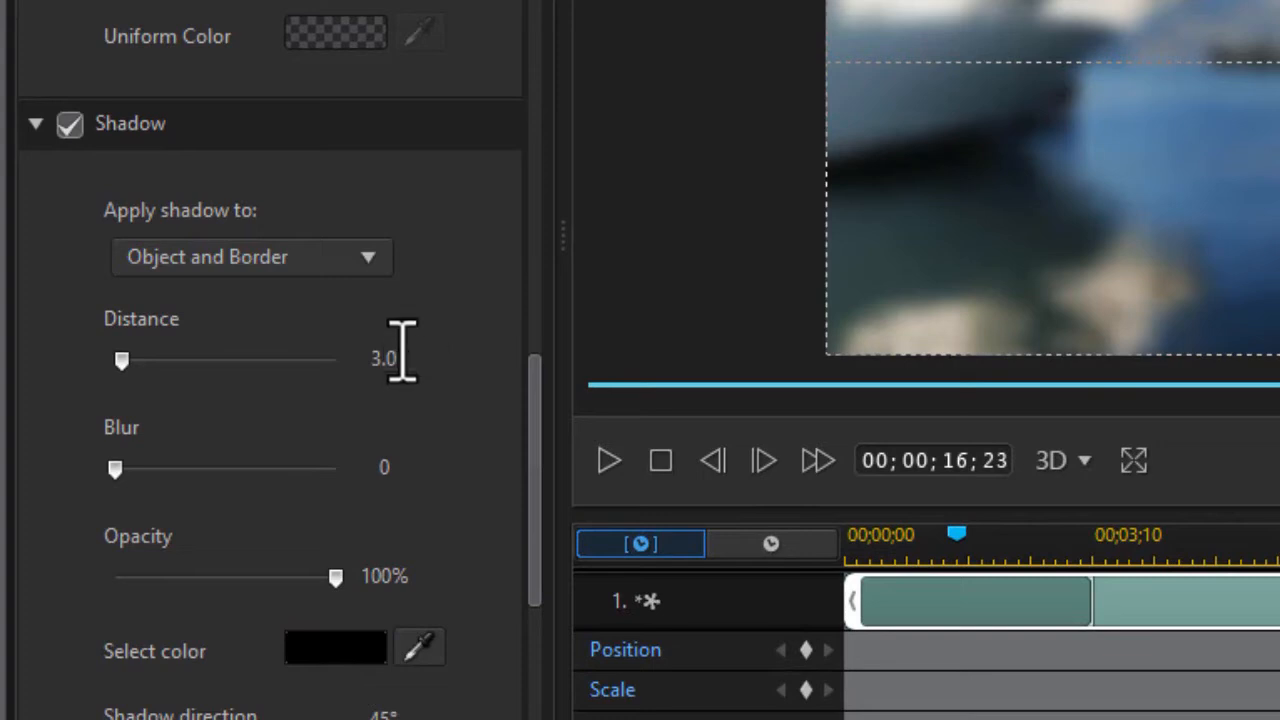
pyautogui.moveTo(405, 362); pyautogui.dragTo(377, 370)
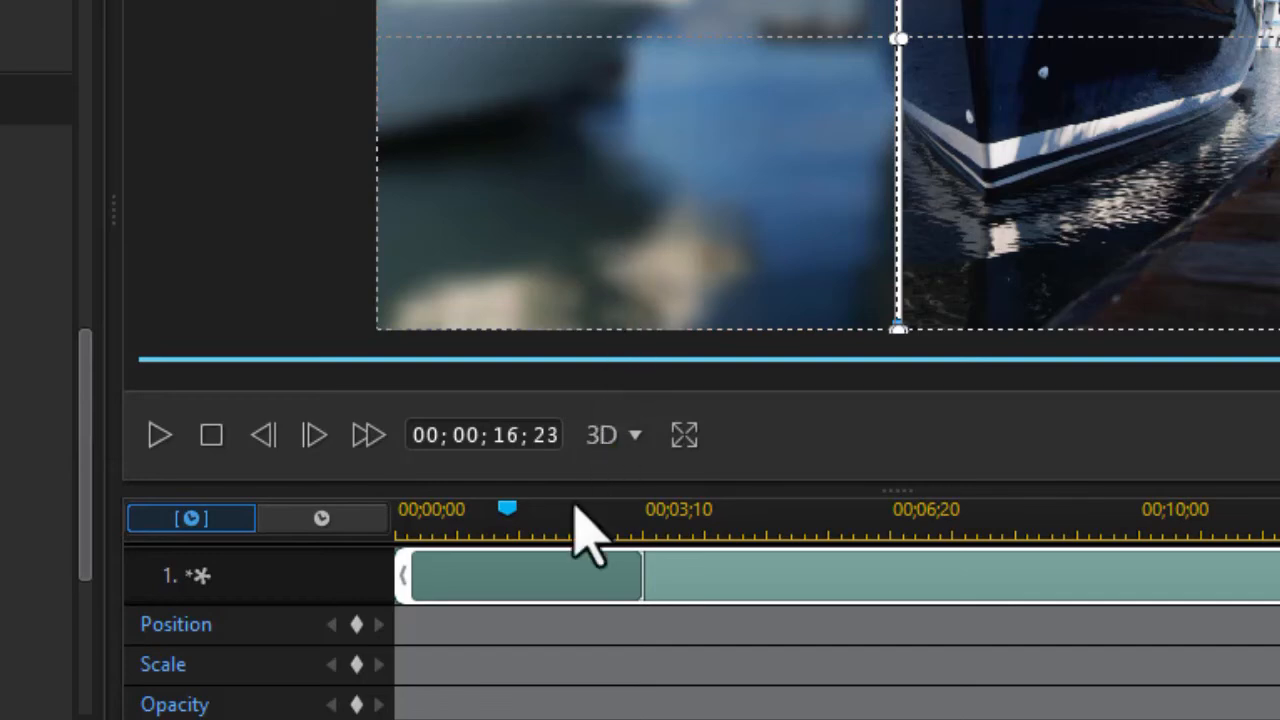
# Add a position keyframe for the white line at the 00;00;01;15 marker
pyautogui.click(506, 511)
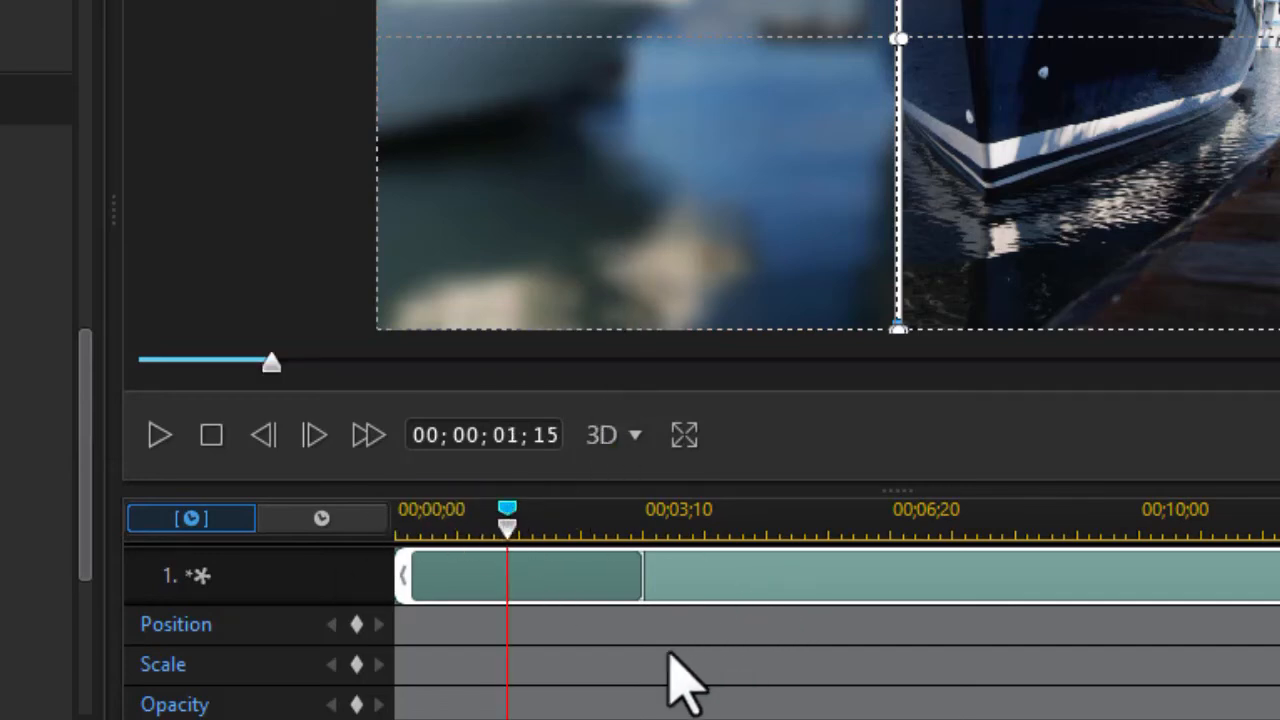
pyautogui.click(356, 625)
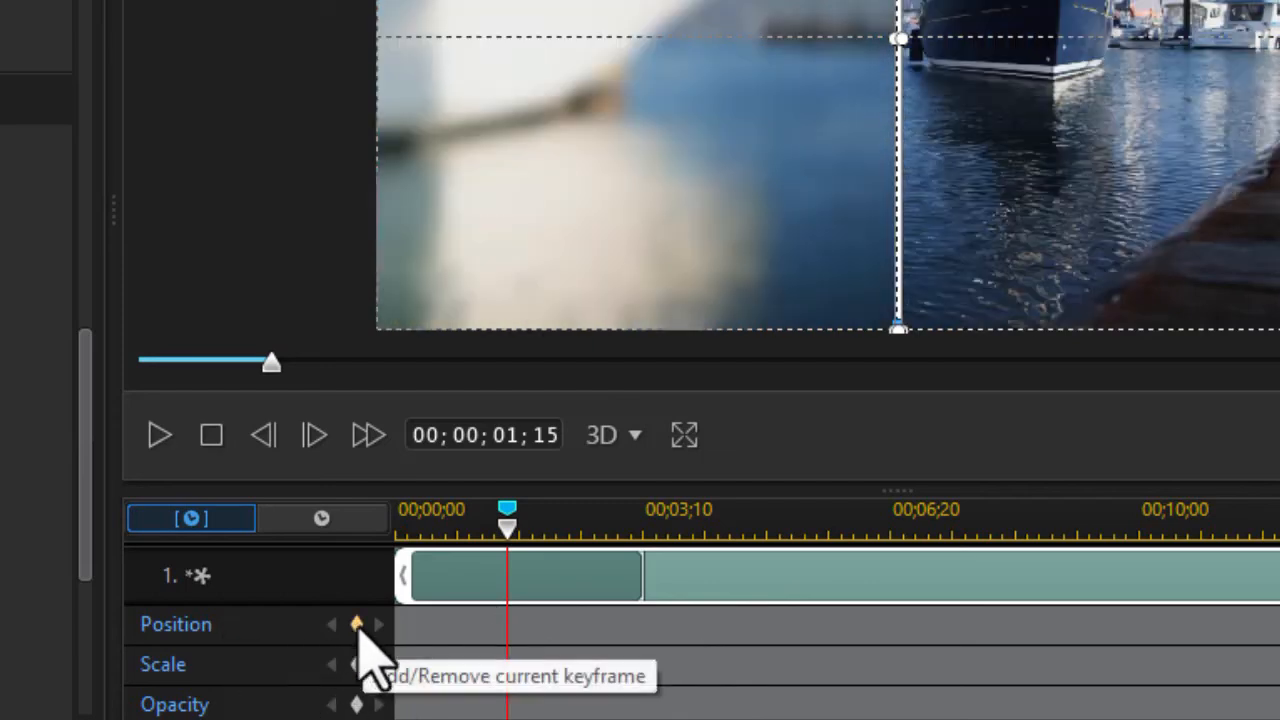
pyautogui.click(356, 626)
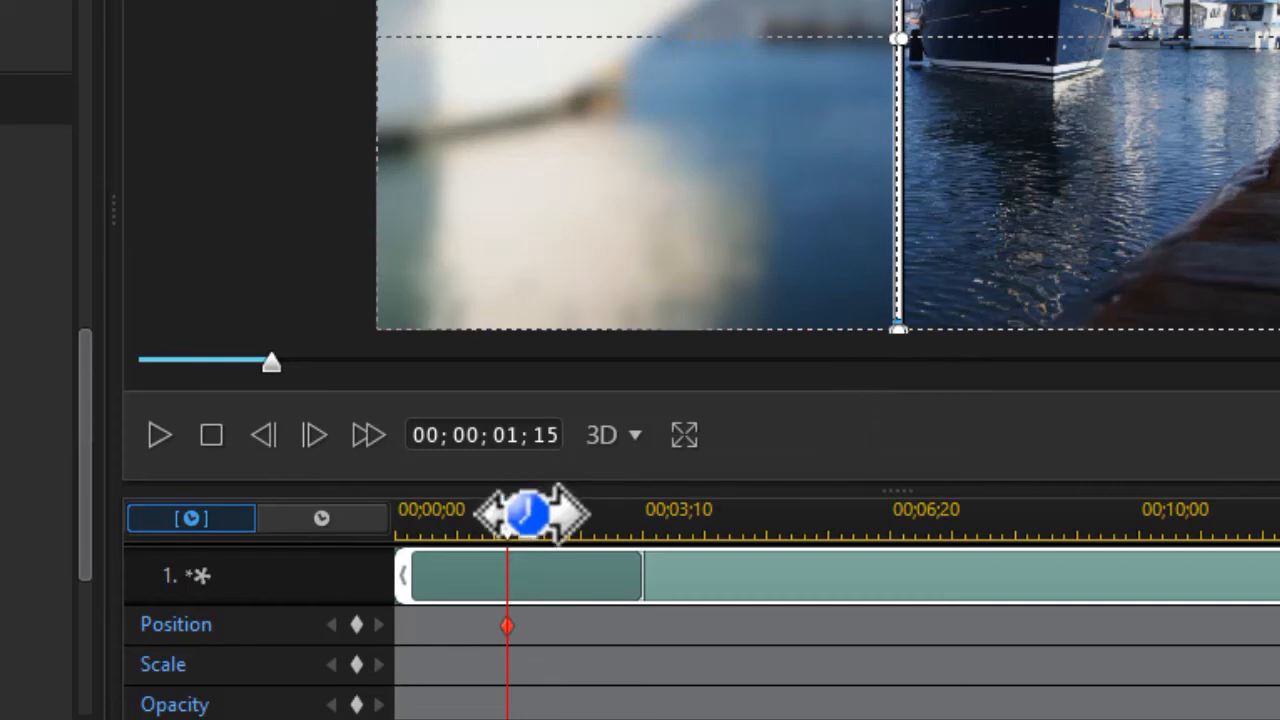
# At 00;00;00;00, move the white line horizontally to the left edge of the video frame and apply the PiP changes
pyautogui.moveTo(508, 530); pyautogui.dragTo(365, 580)
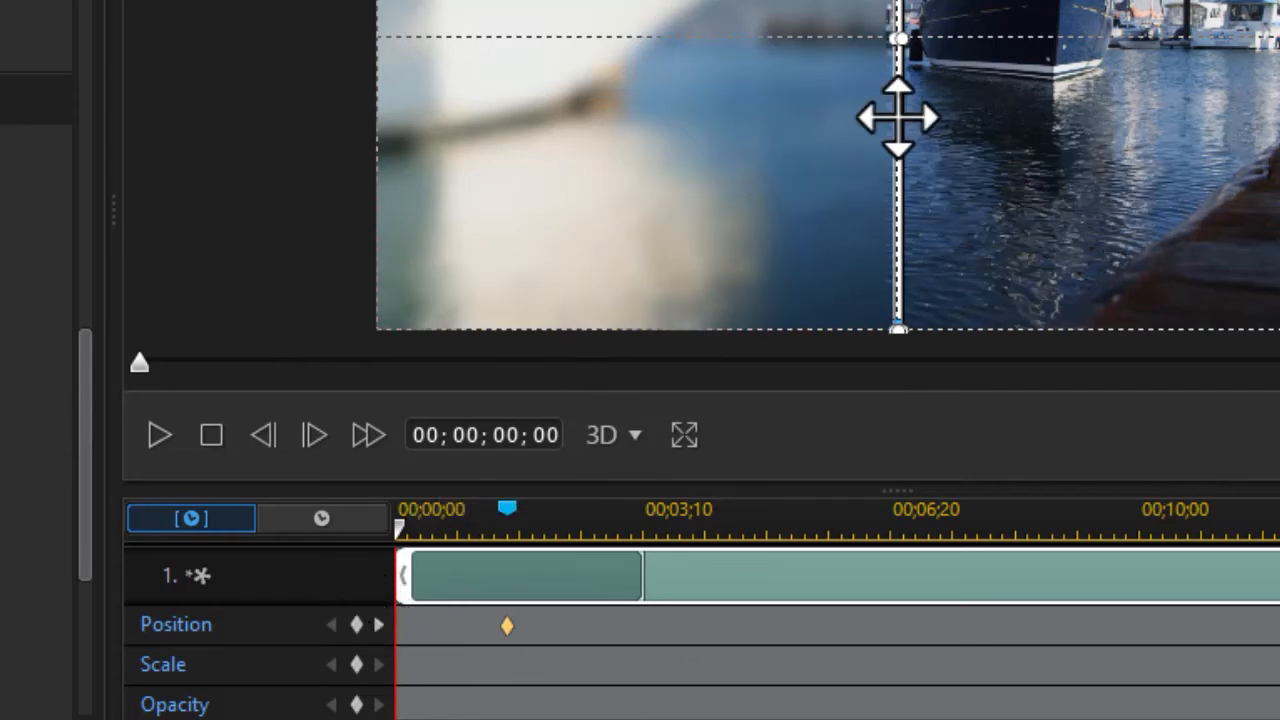
pyautogui.moveTo(863, 131); pyautogui.dragTo(375, 121)
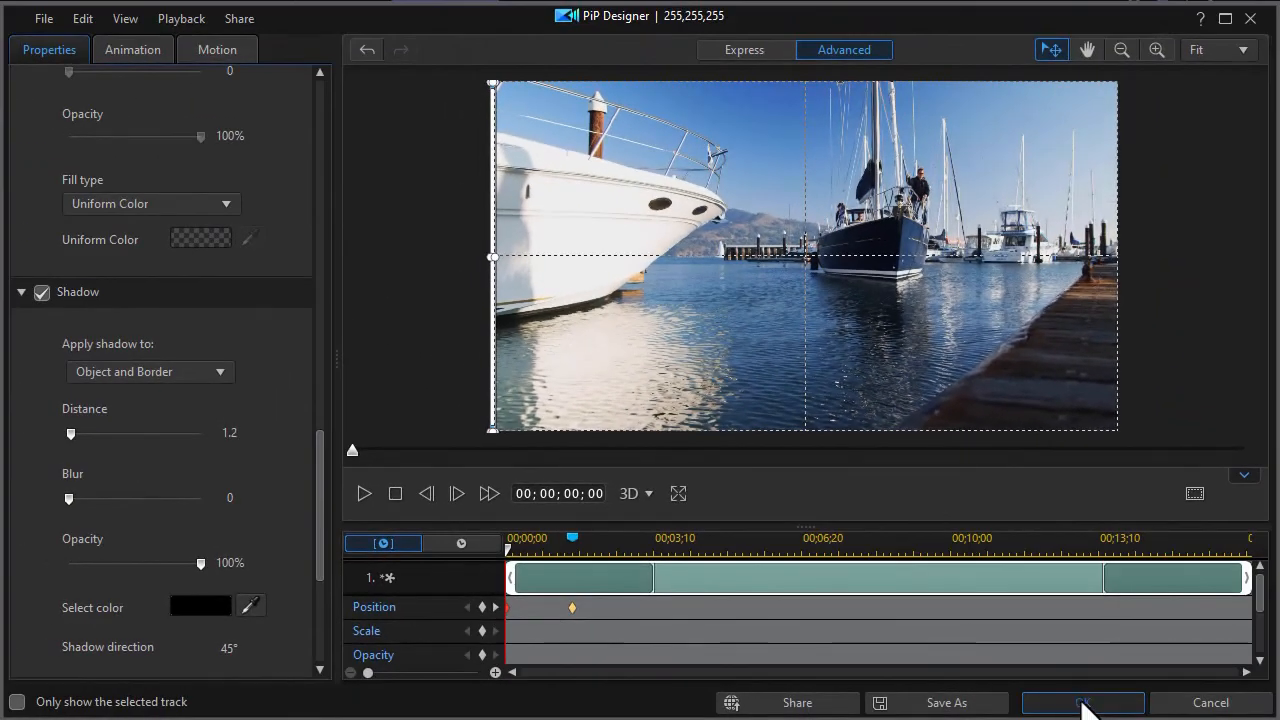
pyautogui.click(1145, 712)
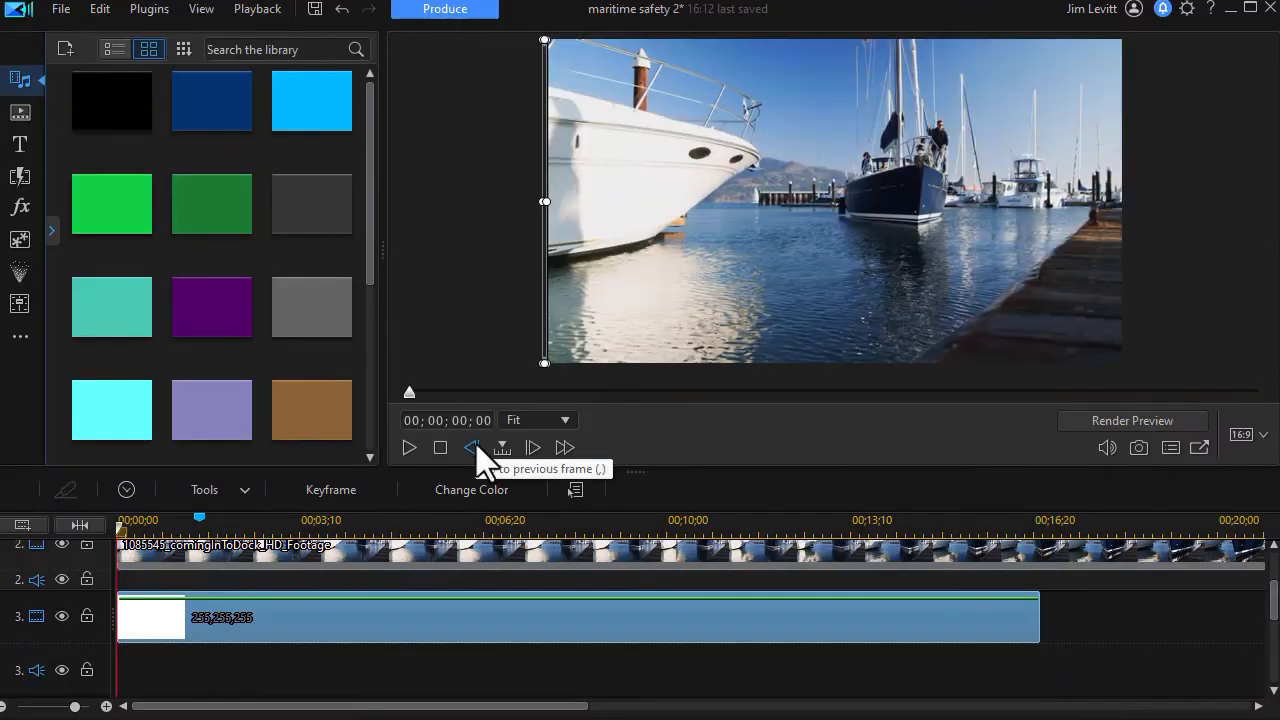